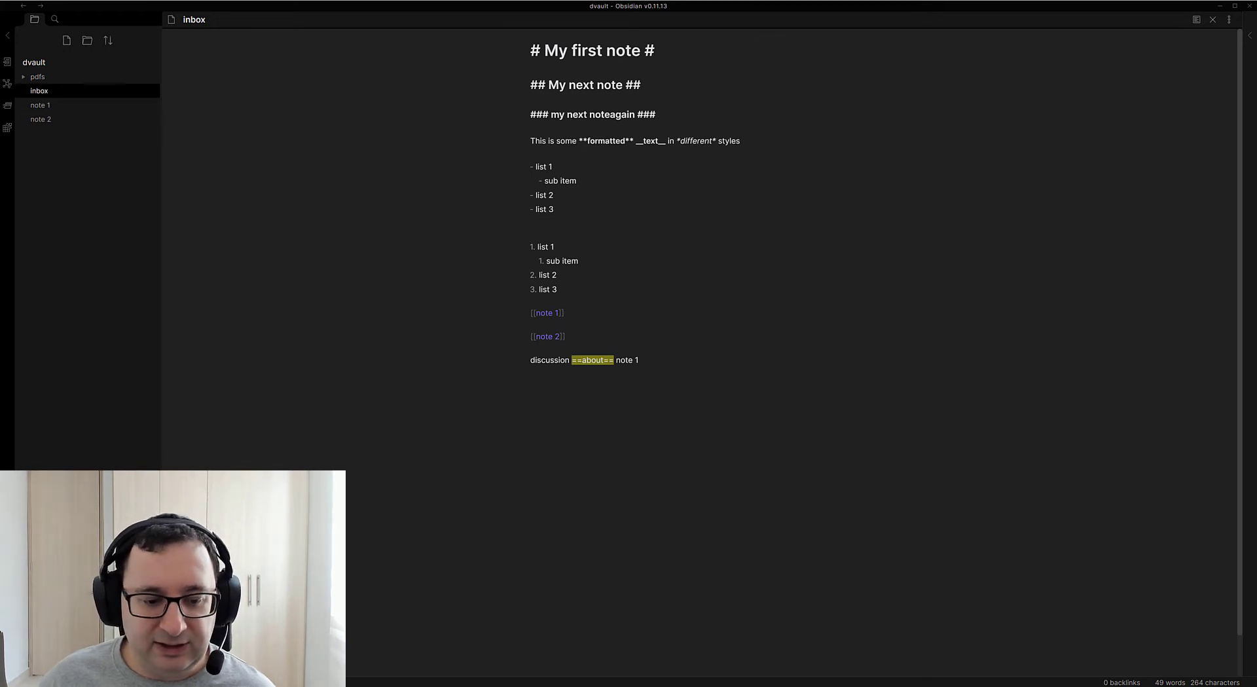
- Embed download.jpg from the Downloads folder at the end of the inbox note and check it in preview mode
{"action": "left_click", "coordinate": [407, 686]}
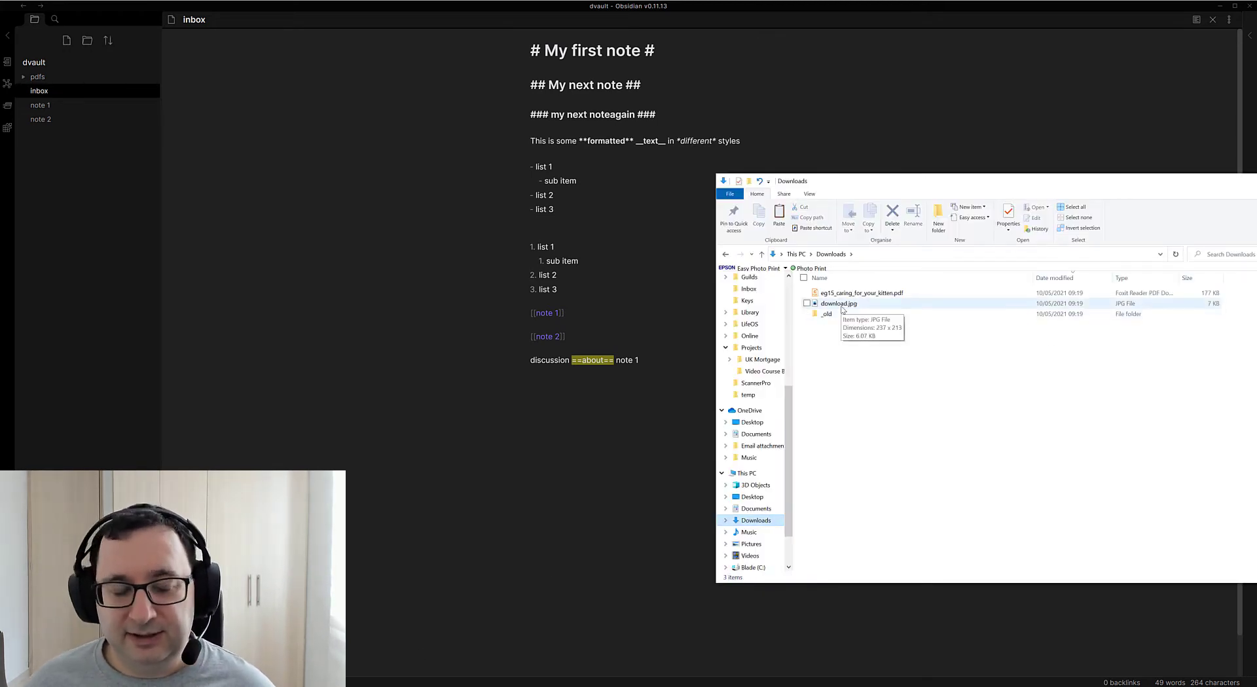
{"action": "left_click_drag", "start_coordinate": [935, 188], "coordinate": [1018, 174]}
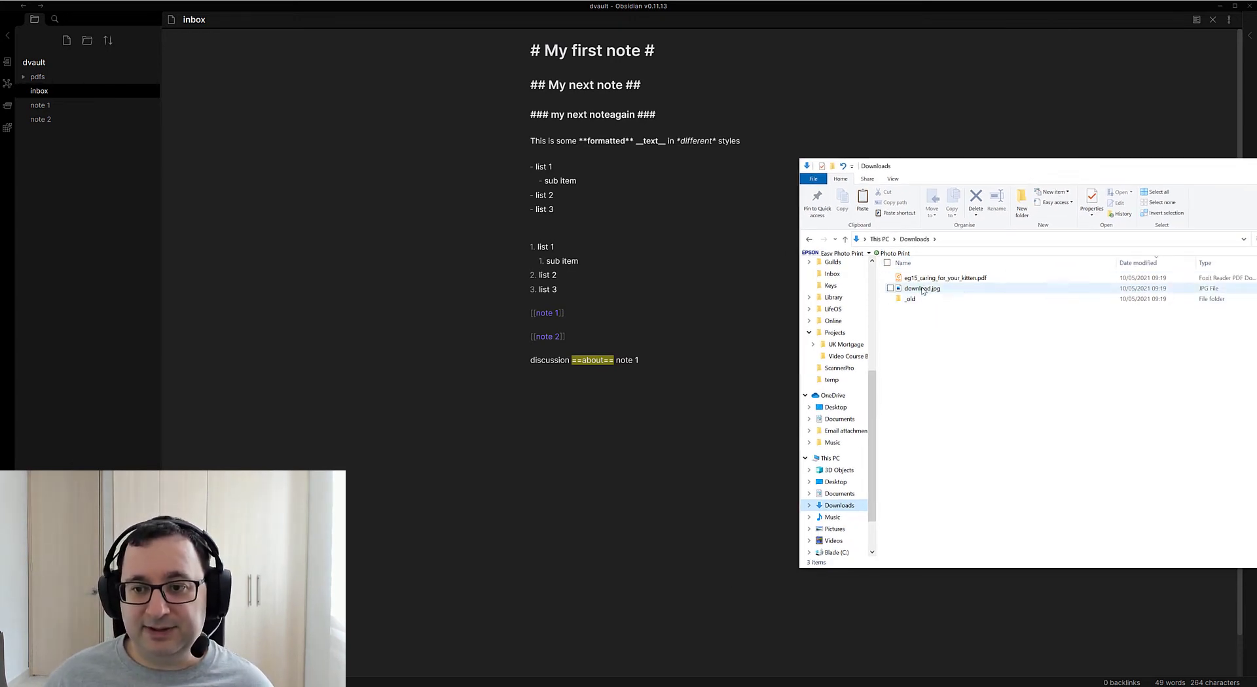
{"action": "left_click_drag", "start_coordinate": [923, 291], "coordinate": [614, 490]}
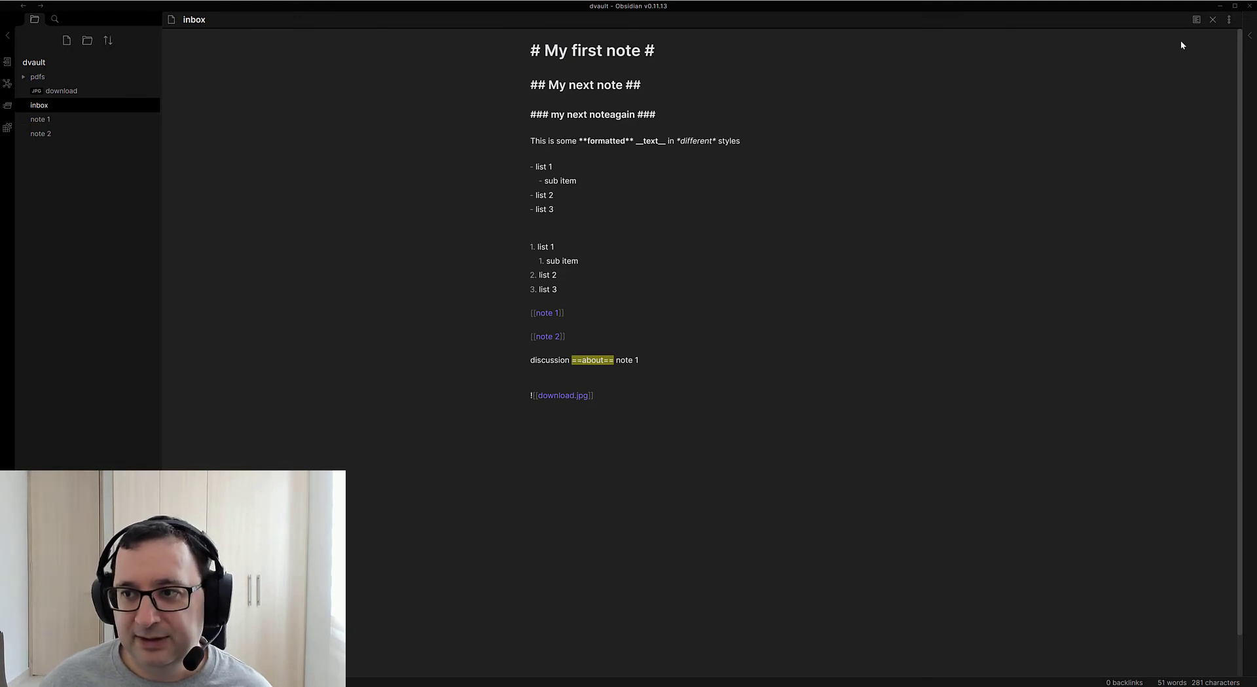
{"action": "left_click", "coordinate": [1194, 21]}
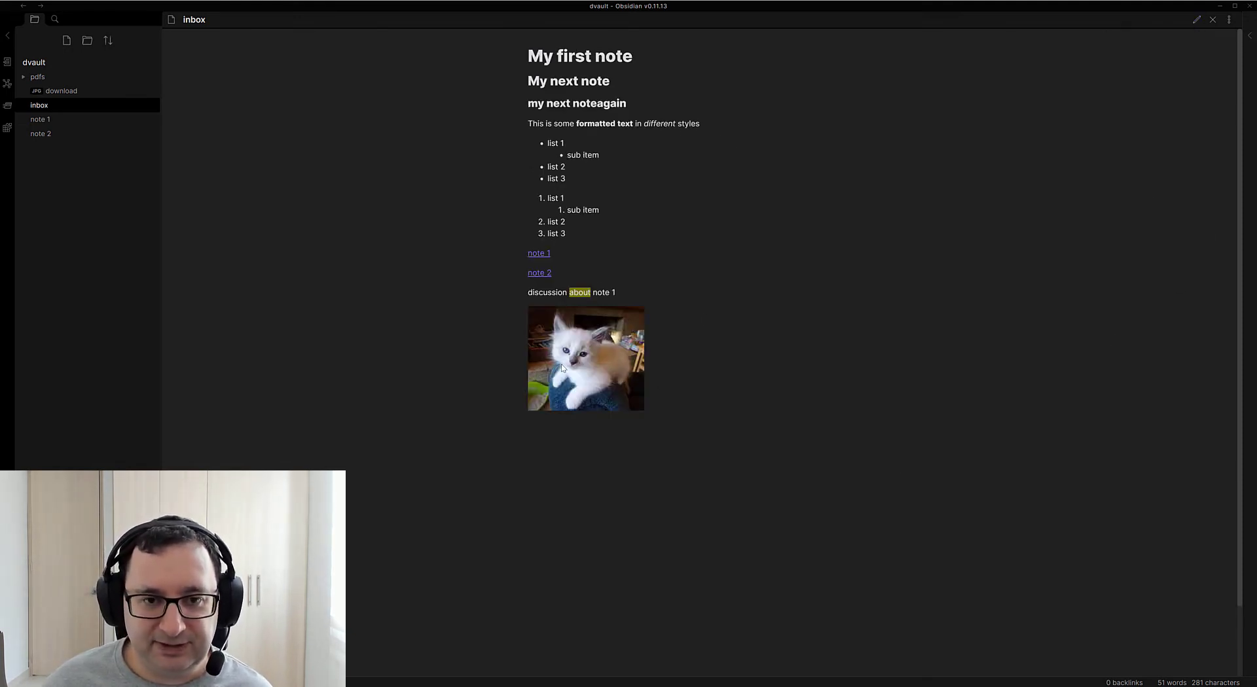
{"action": "left_click", "coordinate": [1196, 19]}
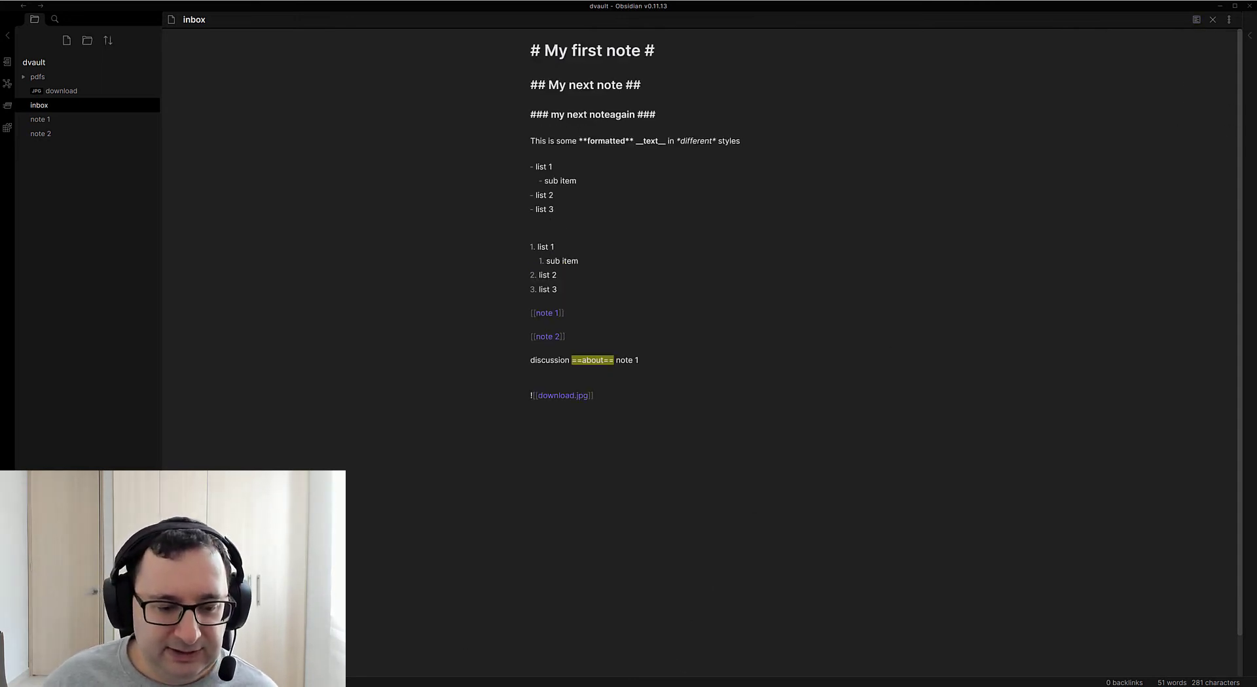
- Copy eg15_caring_for_your_kitten.pdf from the Downloads folder in File Explorer into the vault's pdfs folder
{"action": "key", "text": "alt+Tab"}
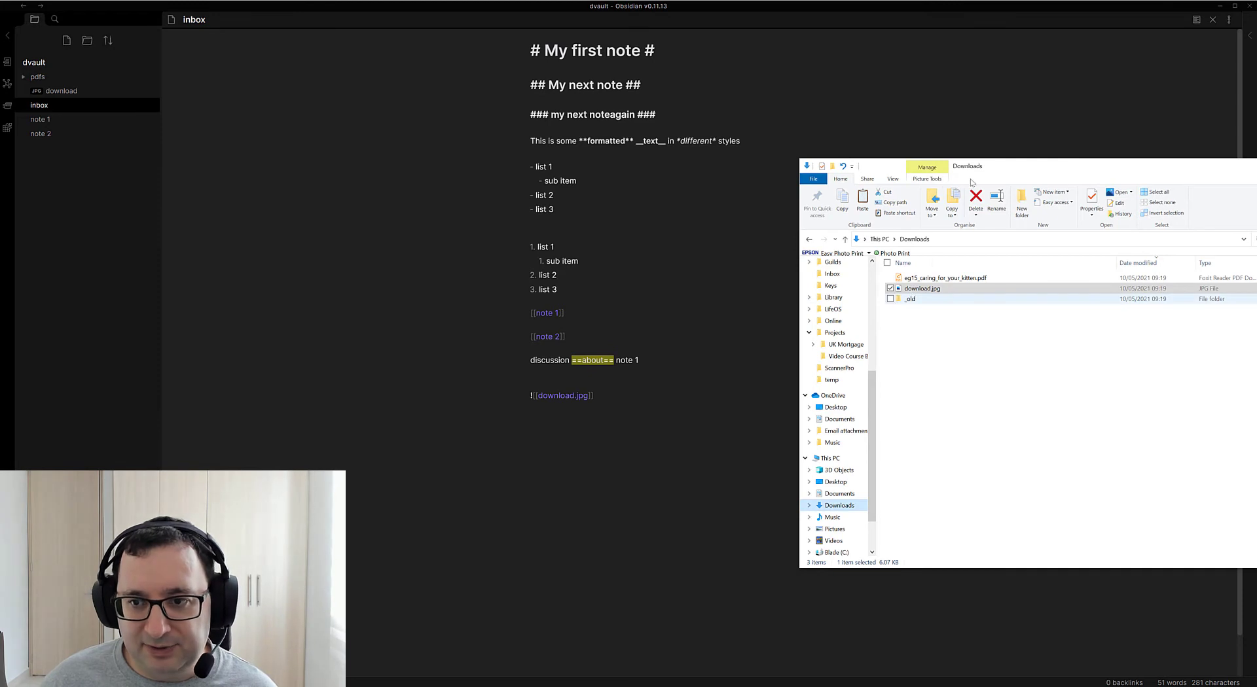
{"action": "left_click", "coordinate": [662, 476]}
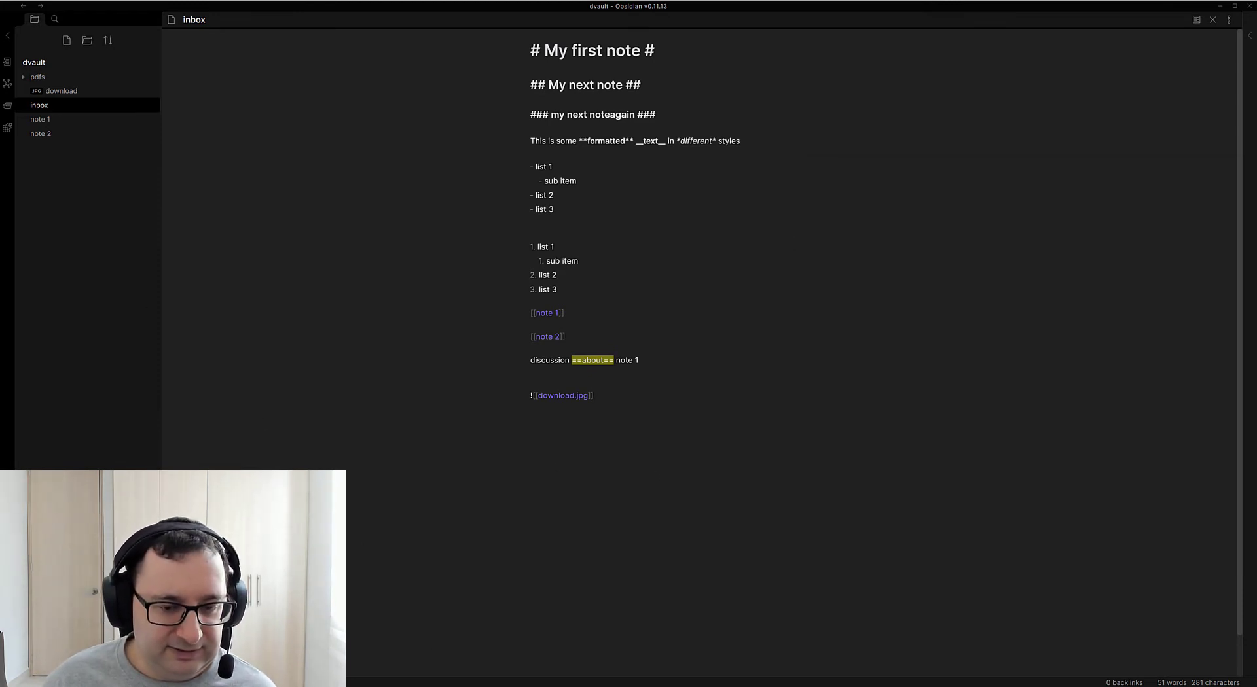
{"action": "key", "text": "alt+Tab"}
{"action": "left_click_drag", "start_coordinate": [914, 279], "coordinate": [39, 79]}
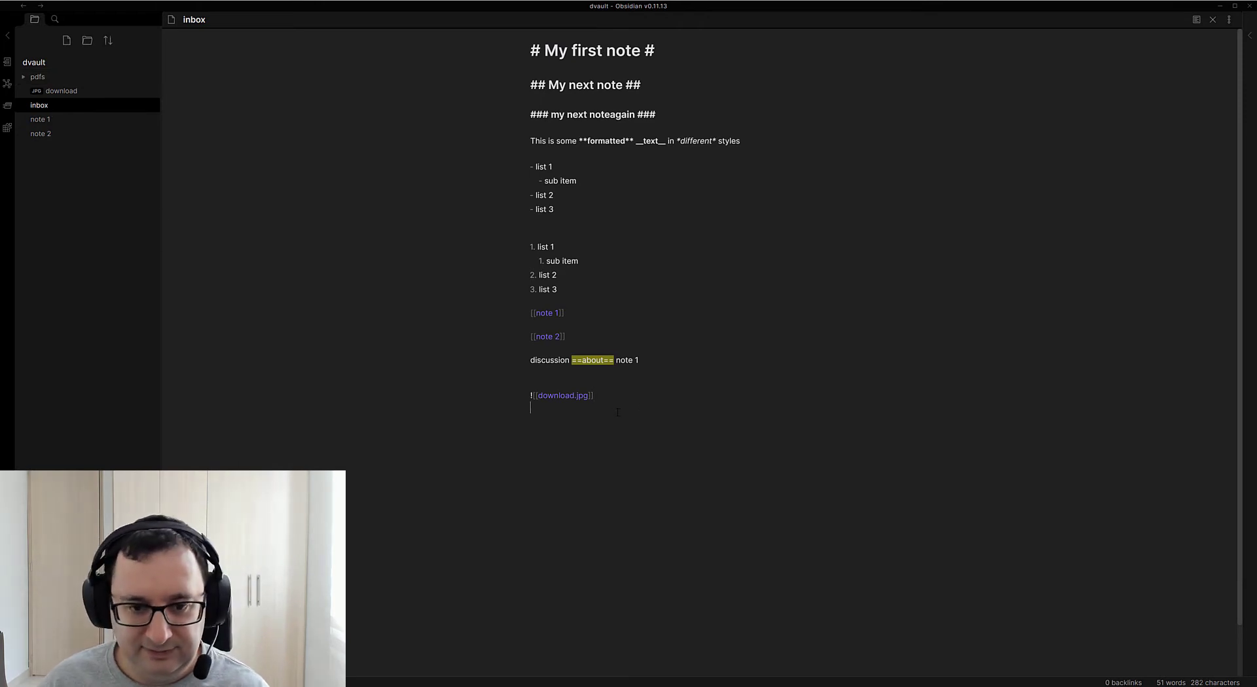
- Embed eg15_caring_for_your_kitten.pdf from the pdfs folder below the image in the inbox note and preview the note
{"action": "left_click", "coordinate": [36, 76]}
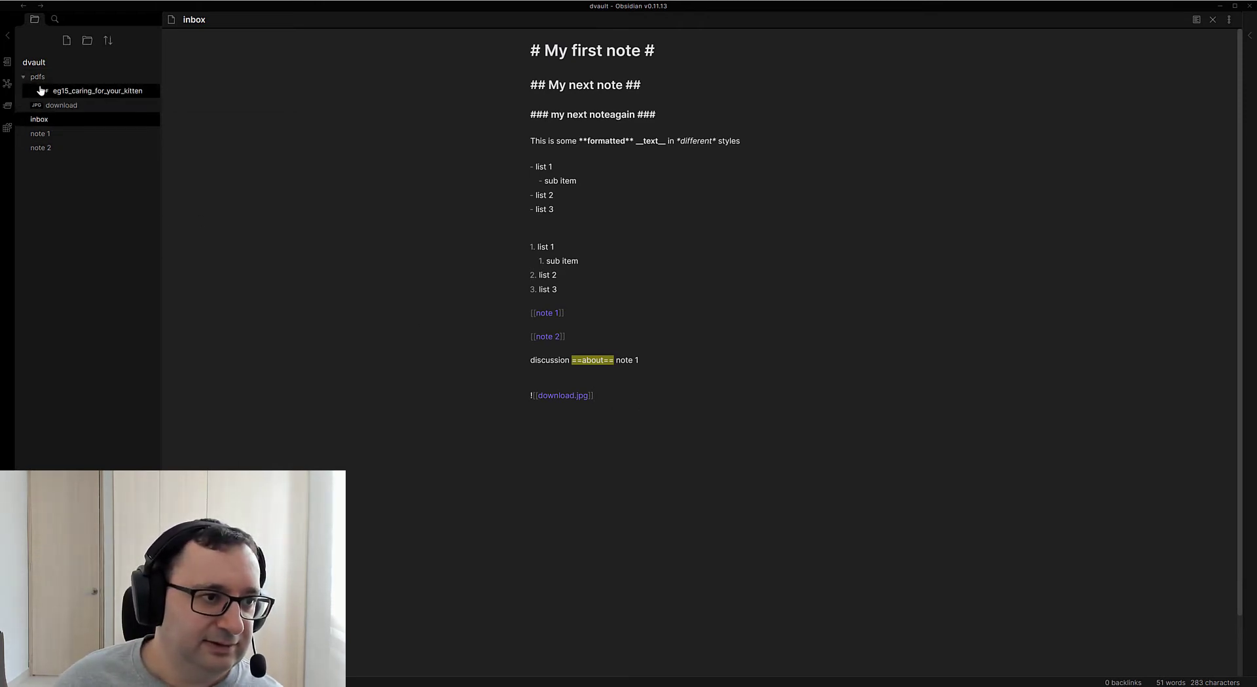
{"action": "left_click_drag", "start_coordinate": [59, 91], "coordinate": [592, 485]}
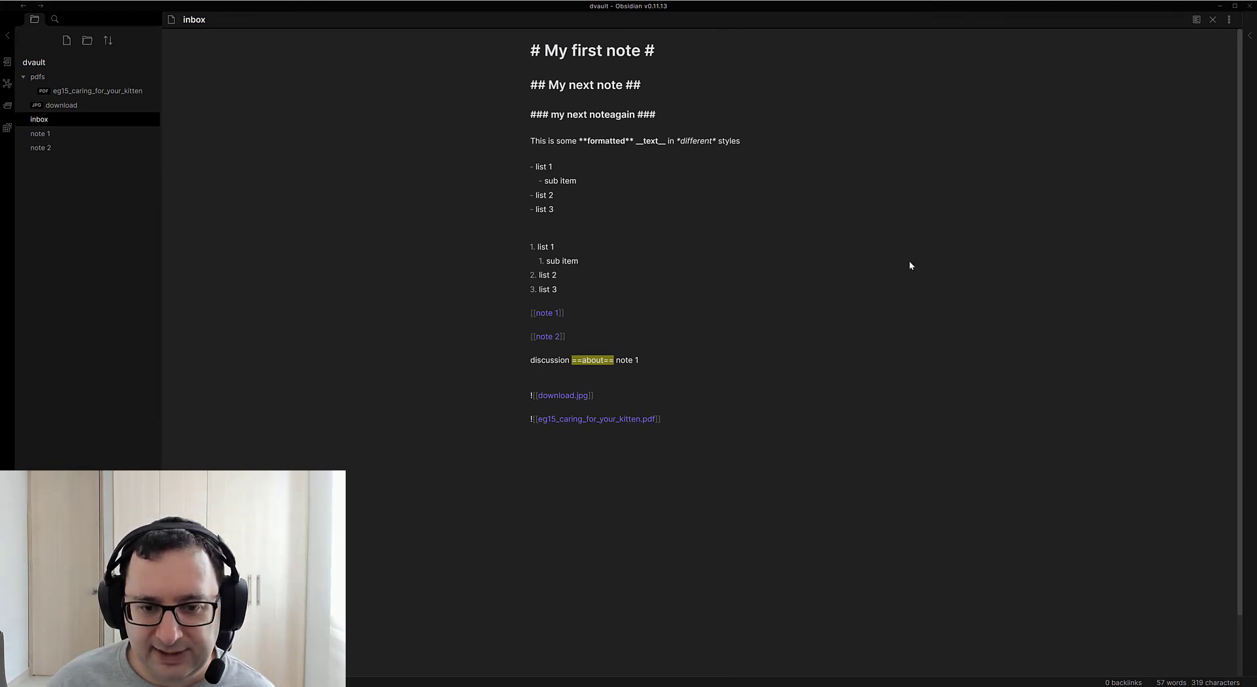
{"action": "left_click", "coordinate": [1196, 20]}
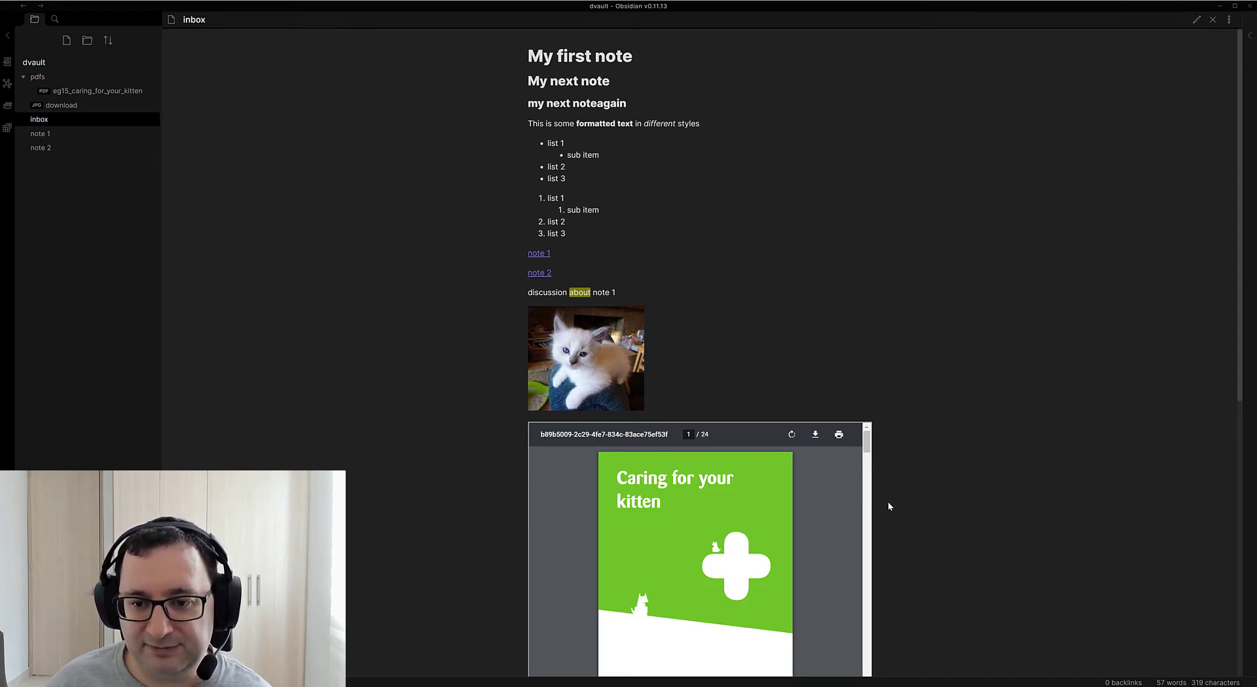
{"action": "left_click", "coordinate": [1196, 19]}
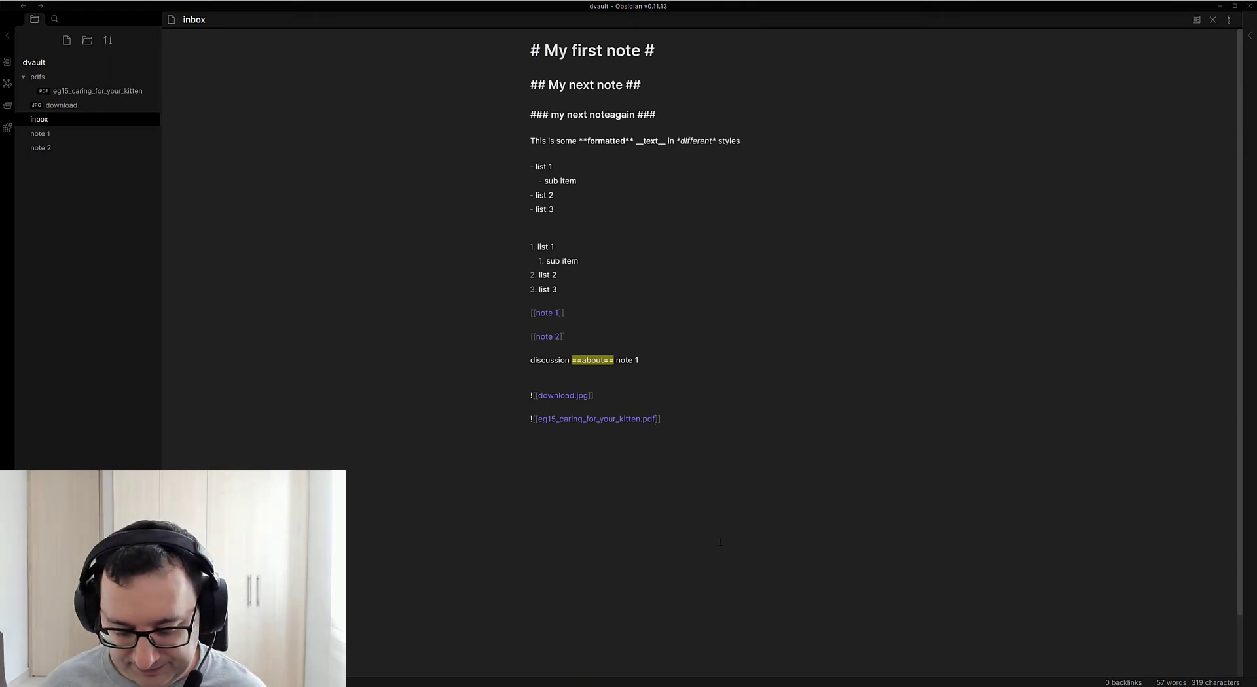
- Make the PDF embed open at page 15 by adding #page=15 to its link, and check the result in preview mode
{"action": "type", "text": "#"}
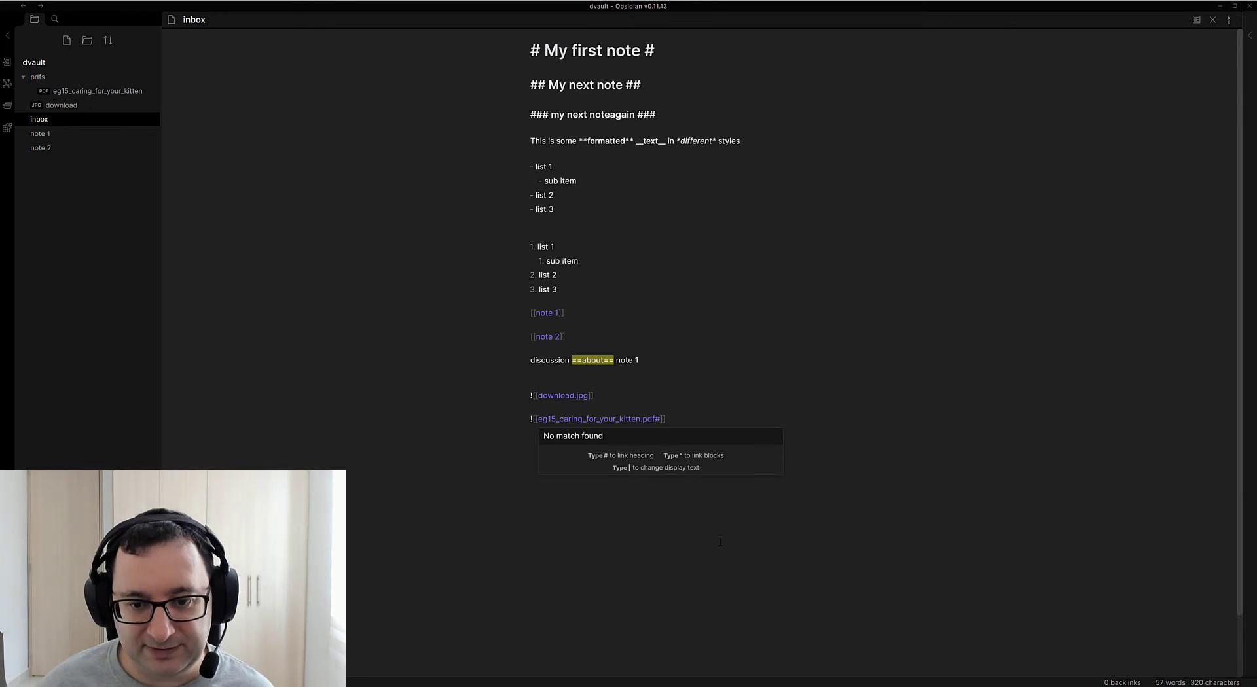
{"action": "type", "text": "page"}
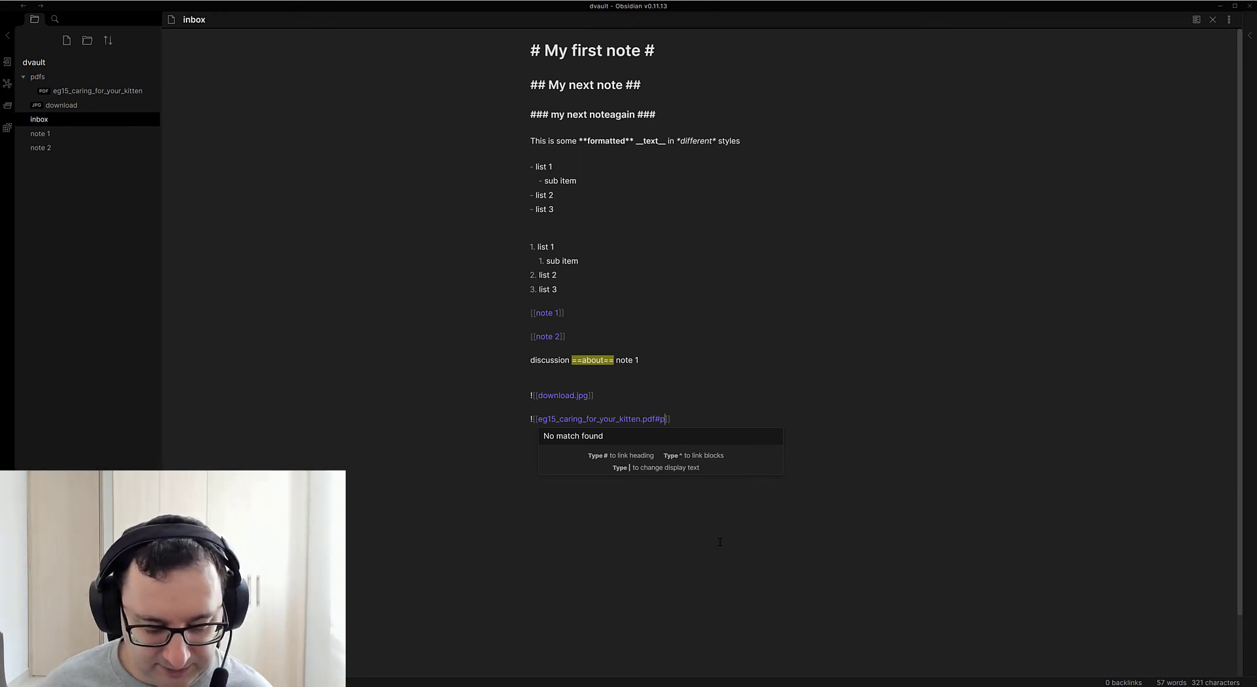
{"action": "type", "text": "="}
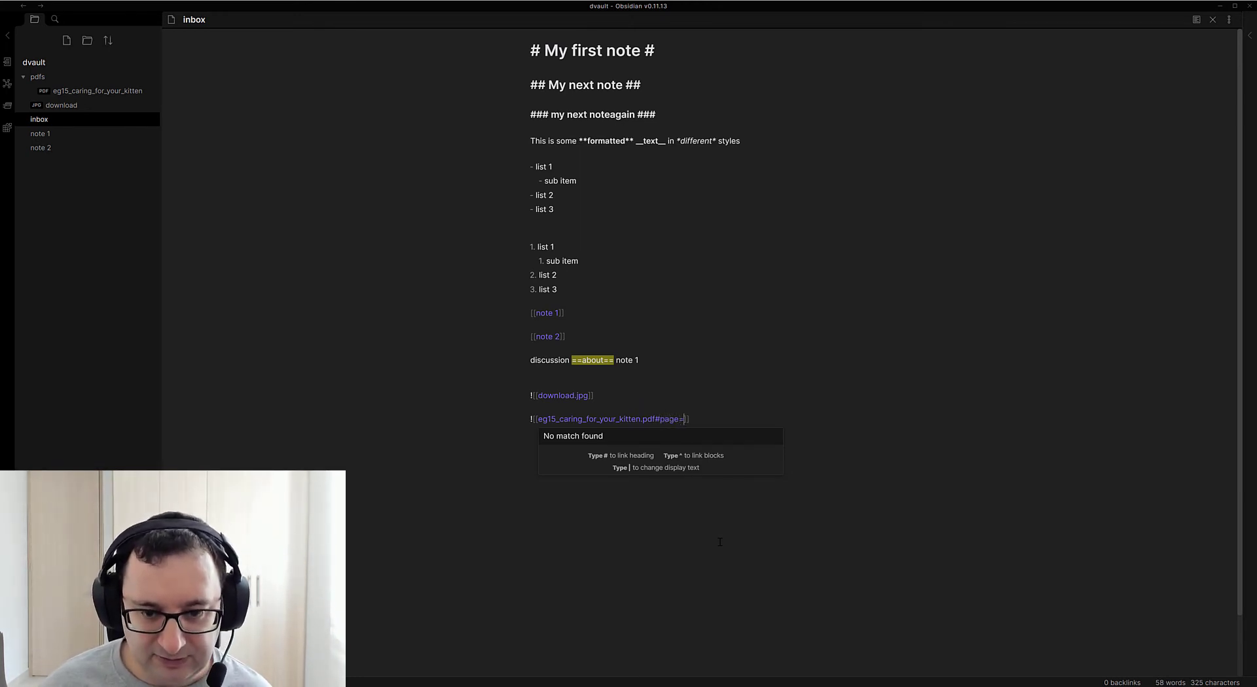
{"action": "type", "text": "15"}
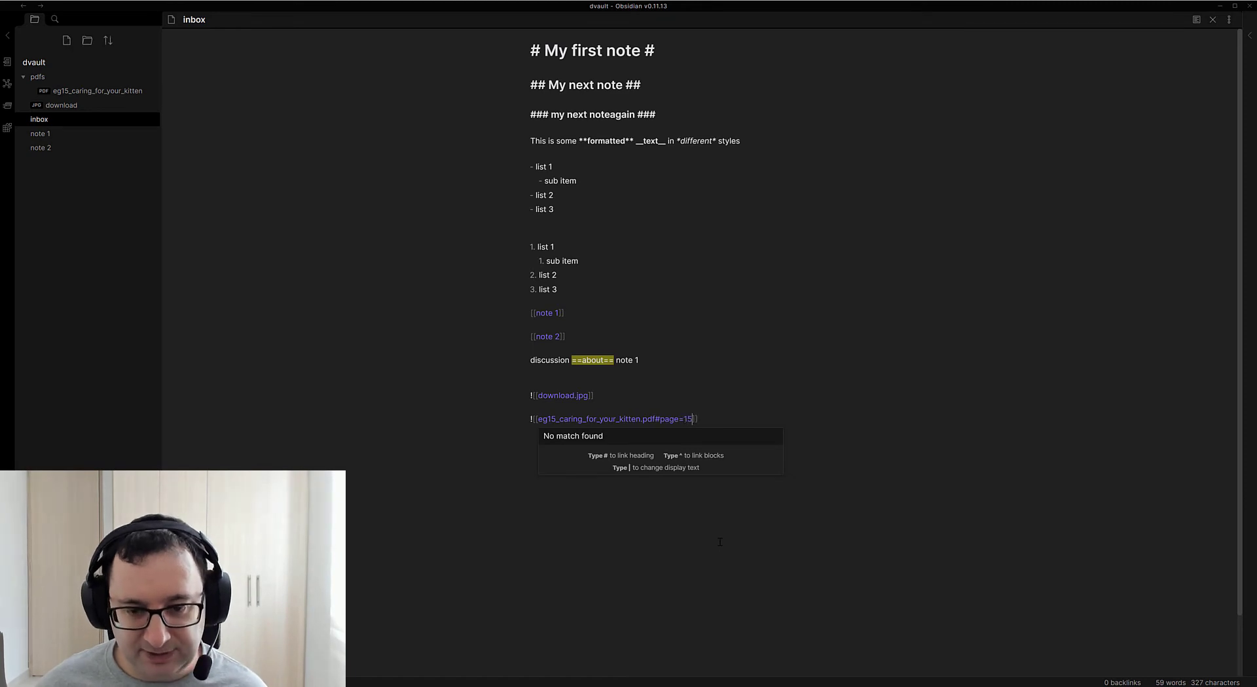
{"action": "key", "text": "Escape"}
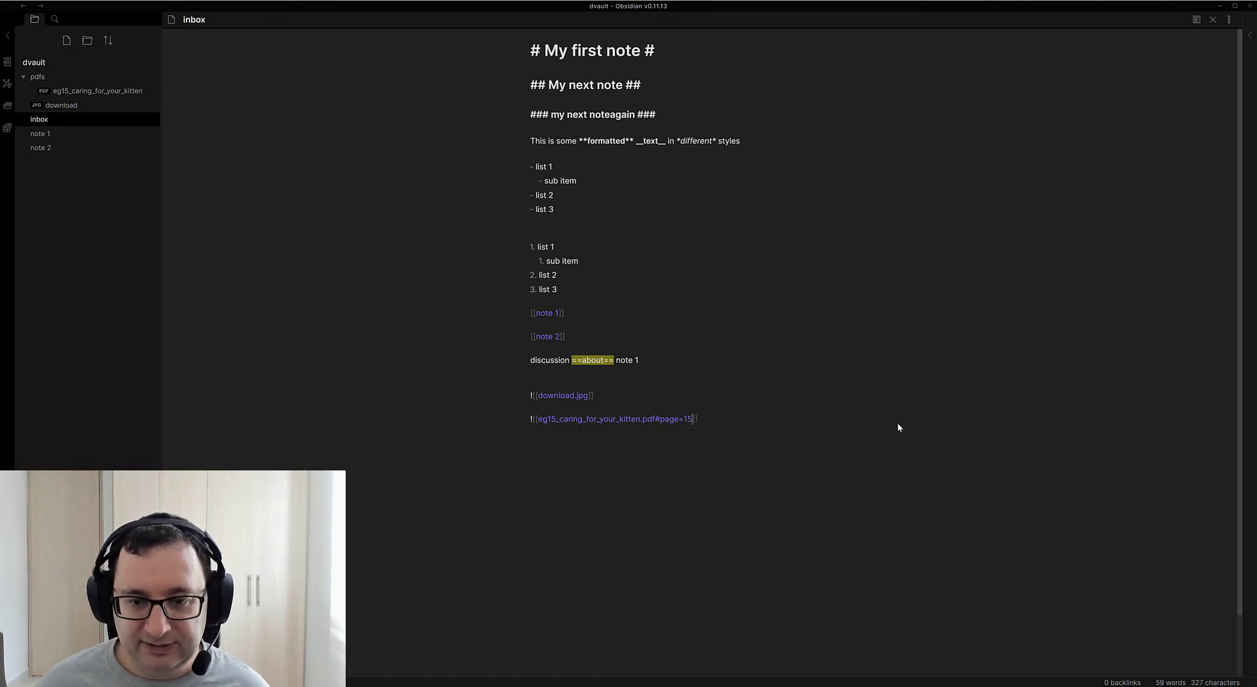
{"action": "left_click", "coordinate": [1196, 20]}
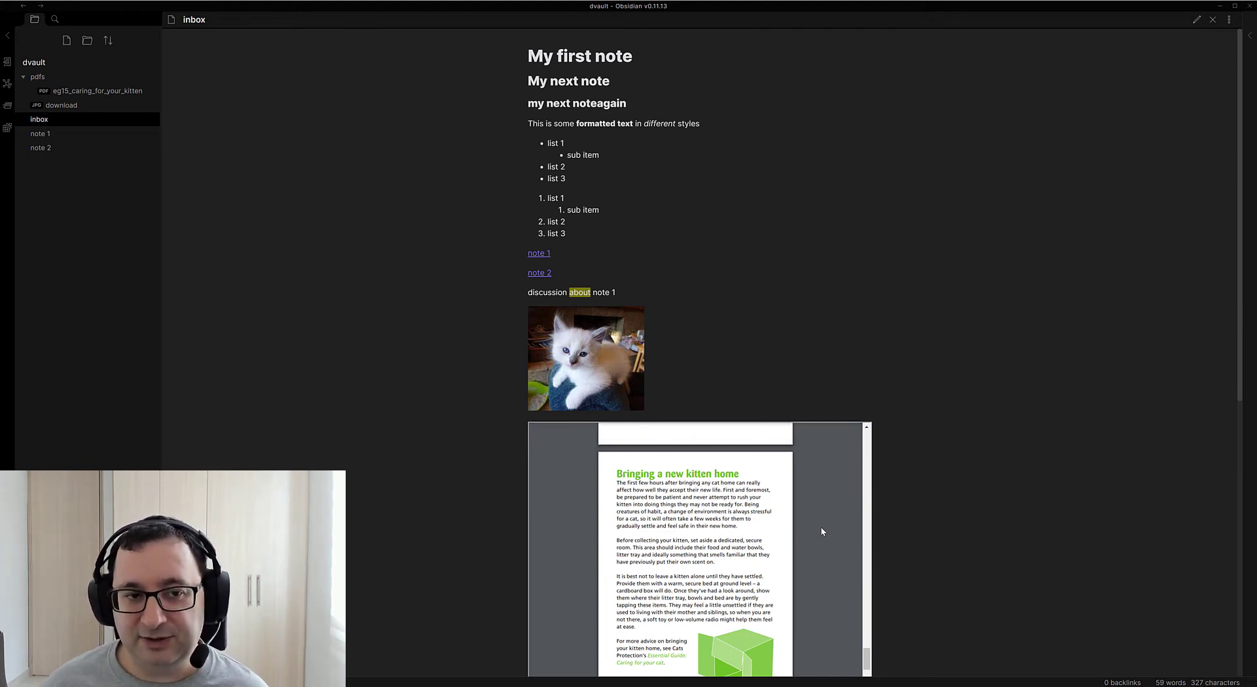
{"action": "left_click", "coordinate": [1198, 19]}
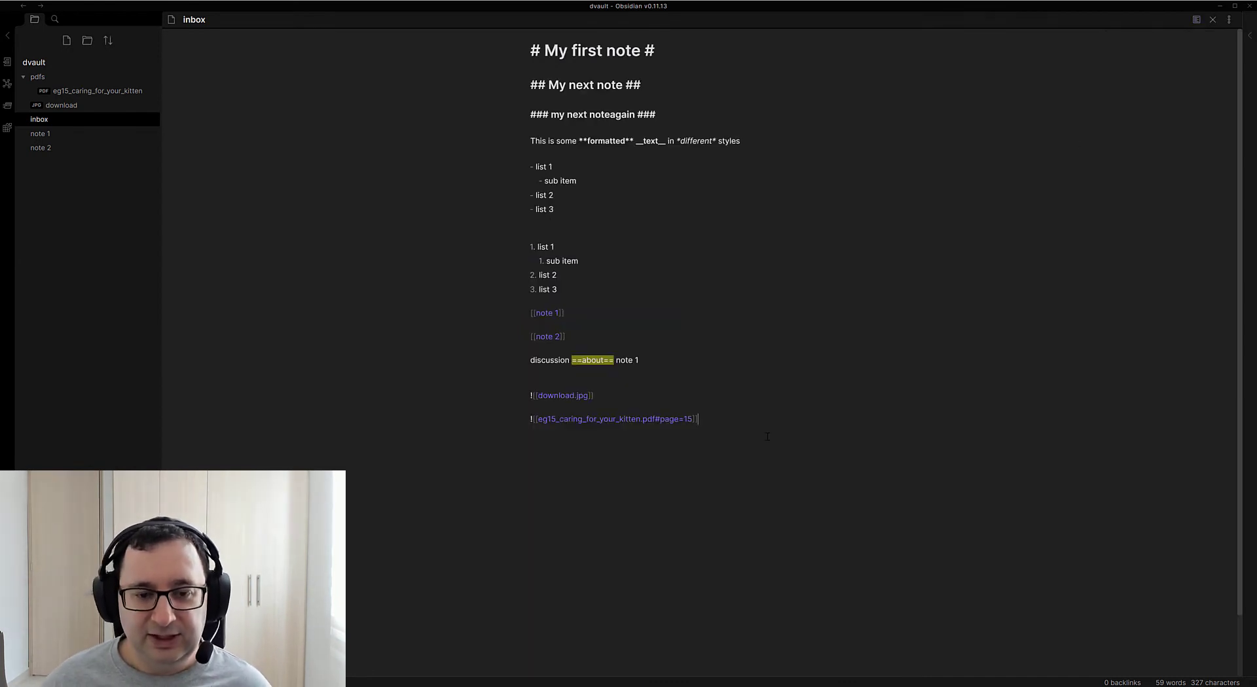
- Start a Markdown link with the text Kitten and an empty target on a new line below the PDF embed
{"action": "key", "text": "Return"}
{"action": "key", "text": "Return"}
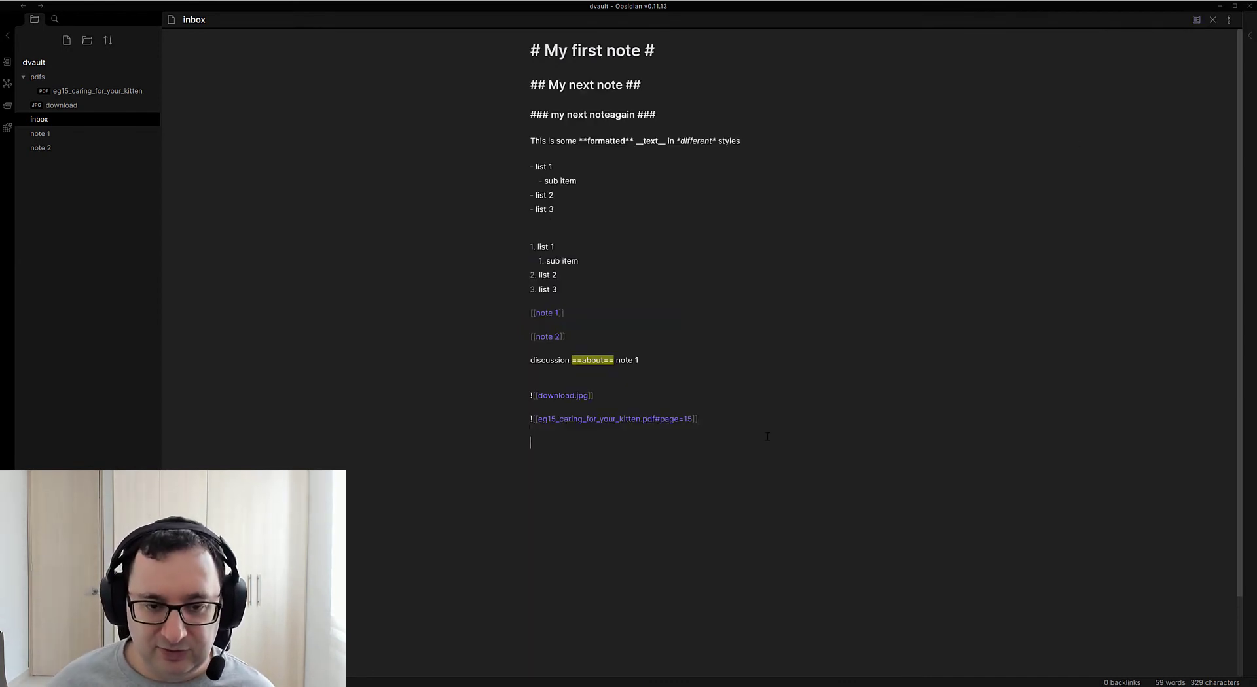
{"action": "key", "text": "Return"}
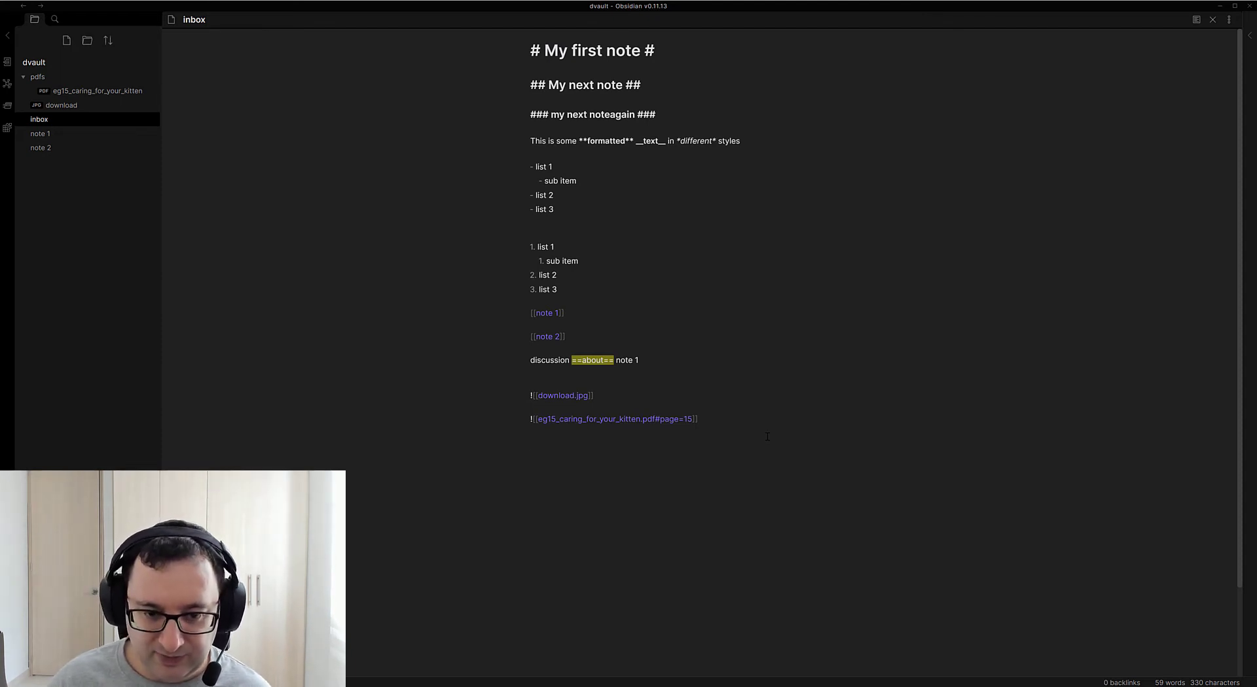
{"action": "type", "text": "["}
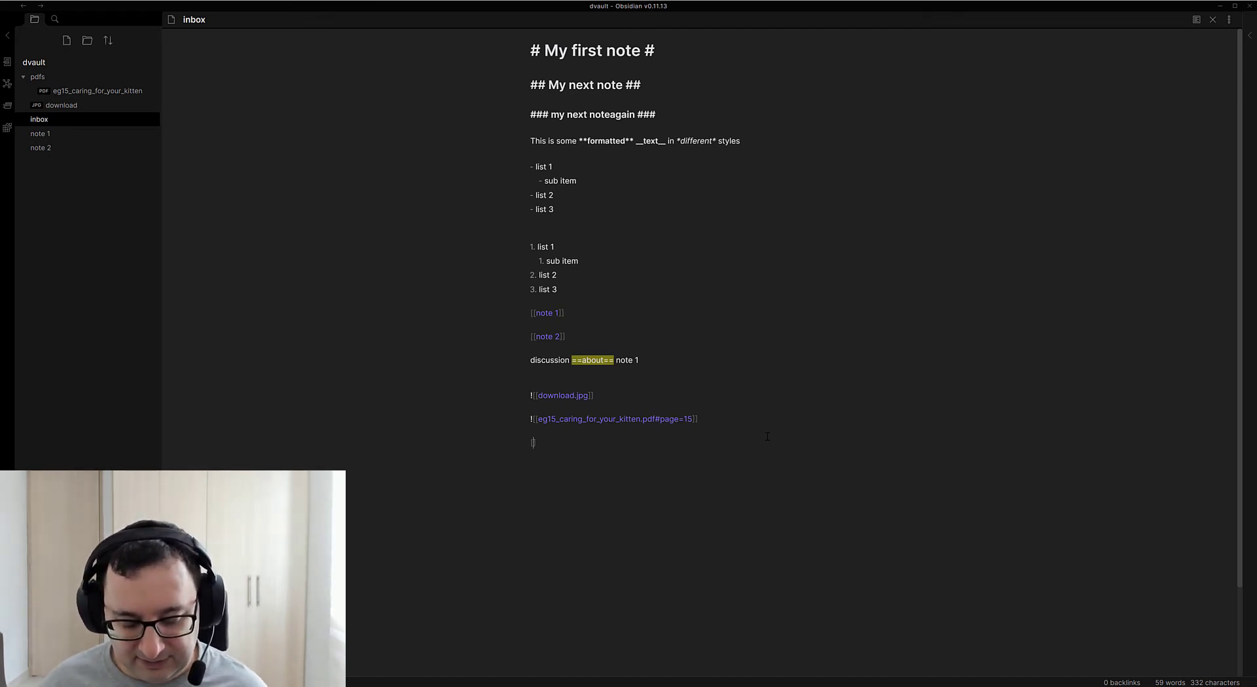
{"action": "type", "text": "Kitten"}
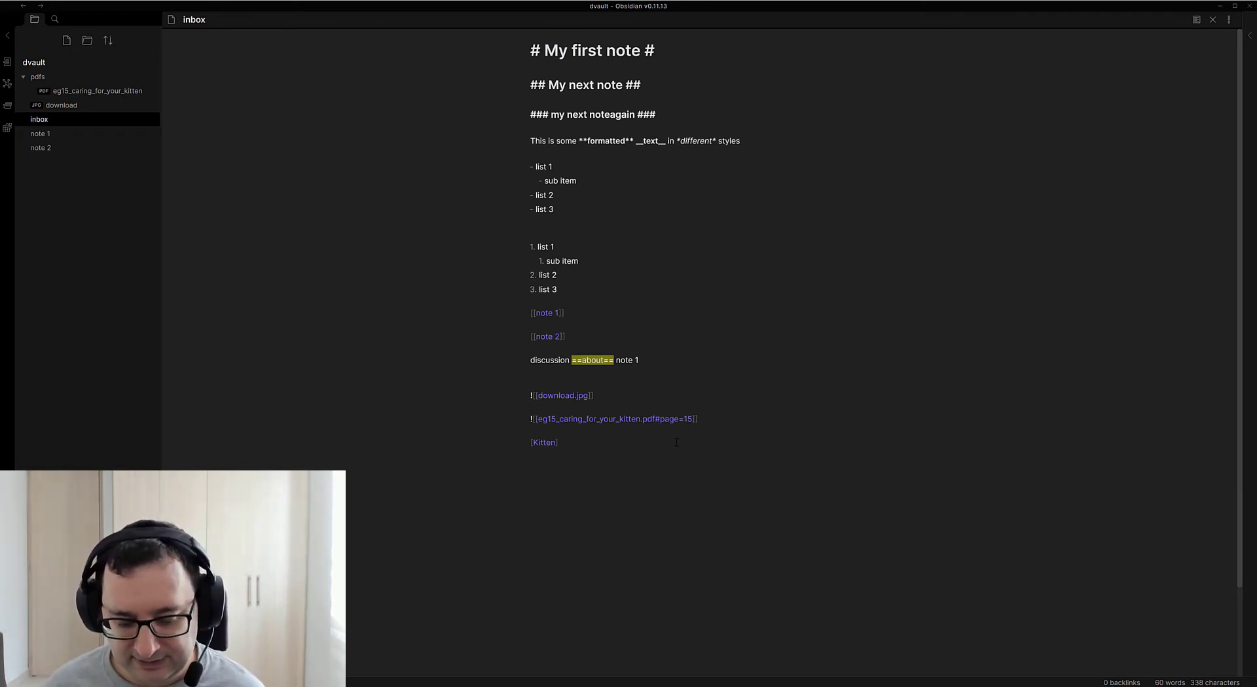
{"action": "type", "text": "("}
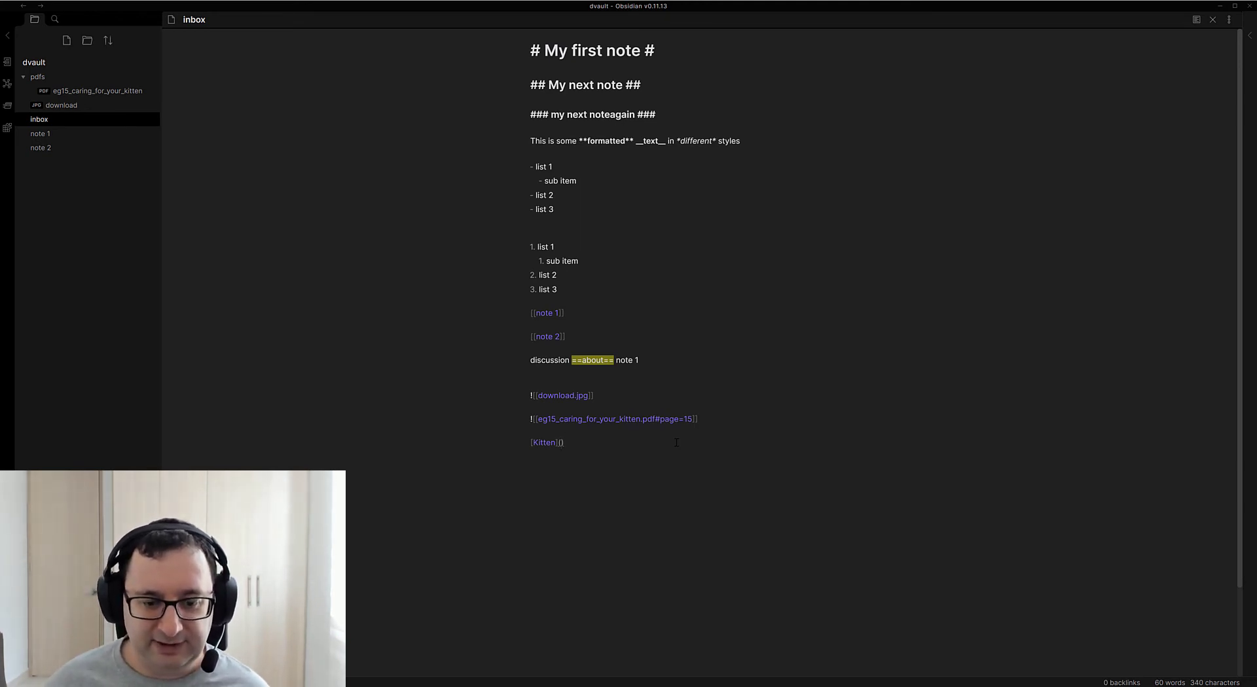
{"action": "type", "text": "![[config]]"}
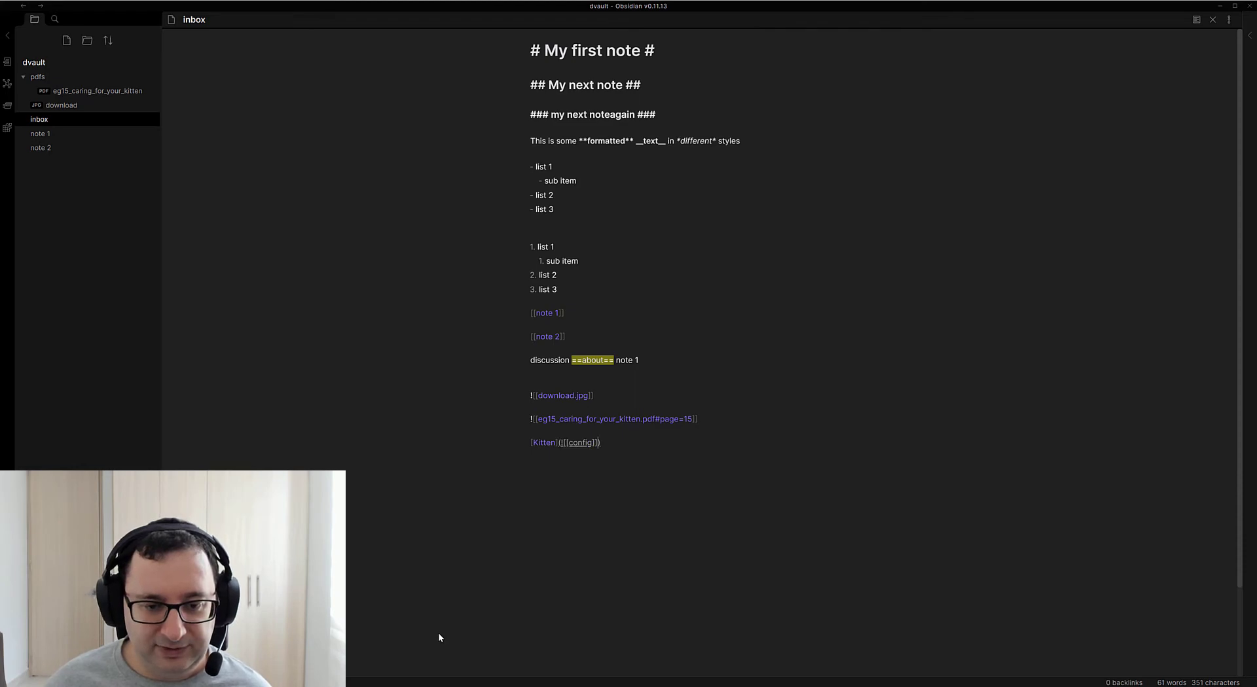
{"action": "key", "text": "BackSpace"}
{"action": "key", "text": "BackSpace"}
{"action": "key", "text": "BackSpace"}
{"action": "key", "text": "BackSpace"}
{"action": "key", "text": "BackSpace"}
{"action": "key", "text": "BackSpace"}
{"action": "key", "text": "BackSpace"}
{"action": "key", "text": "BackSpace"}
{"action": "key", "text": "BackSpace"}
{"action": "key", "text": "BackSpace"}
{"action": "key", "text": "BackSpace"}
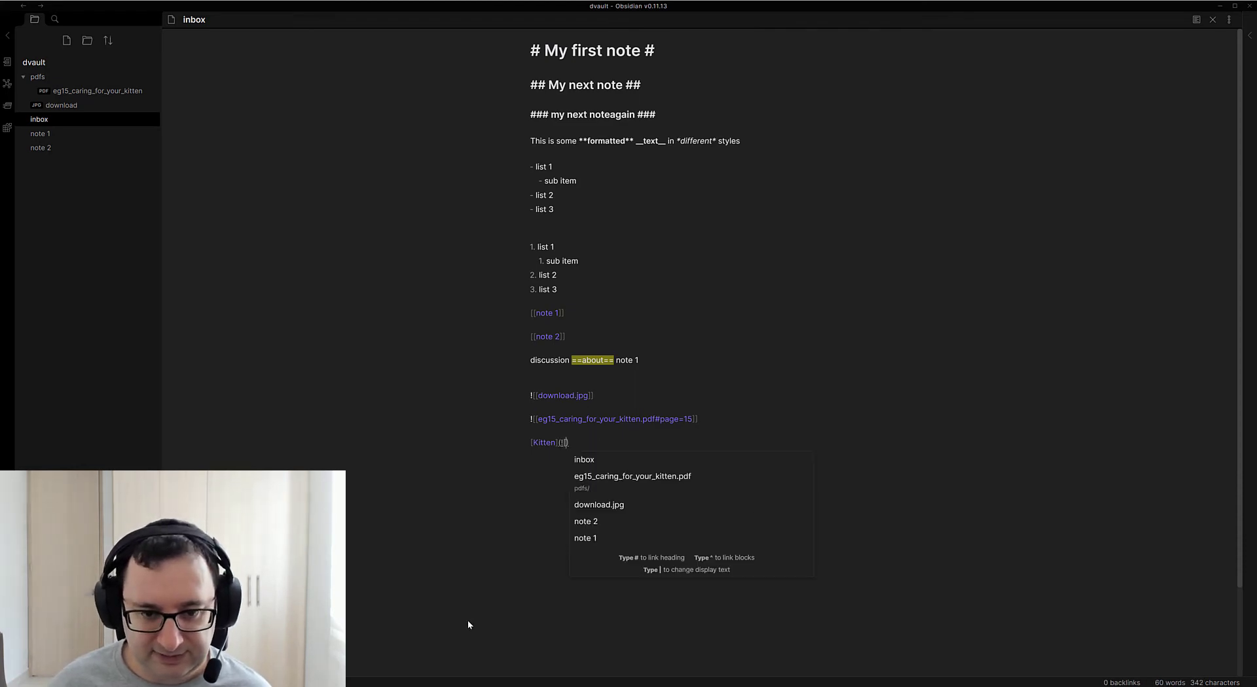
- Copy the image address of the kitten photo on the Pexels page in the browser and paste it as the Kitten link's target
{"action": "key", "text": "alt+Tab"}
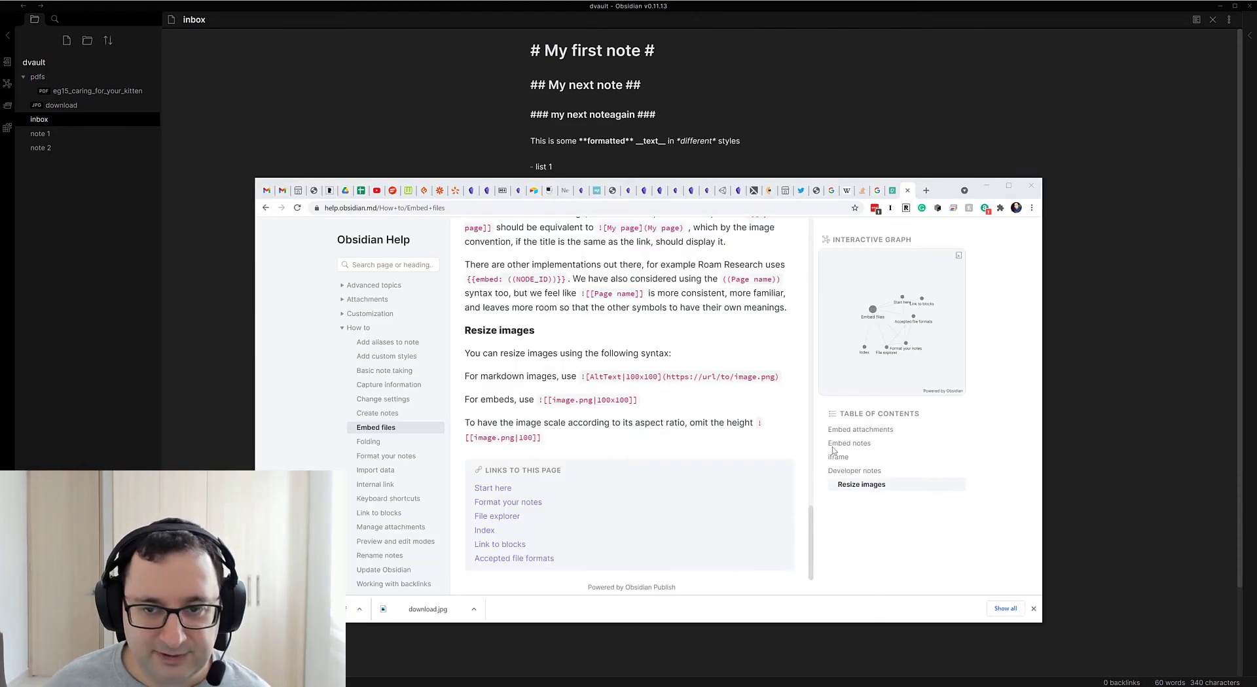
{"action": "left_click", "coordinate": [894, 191]}
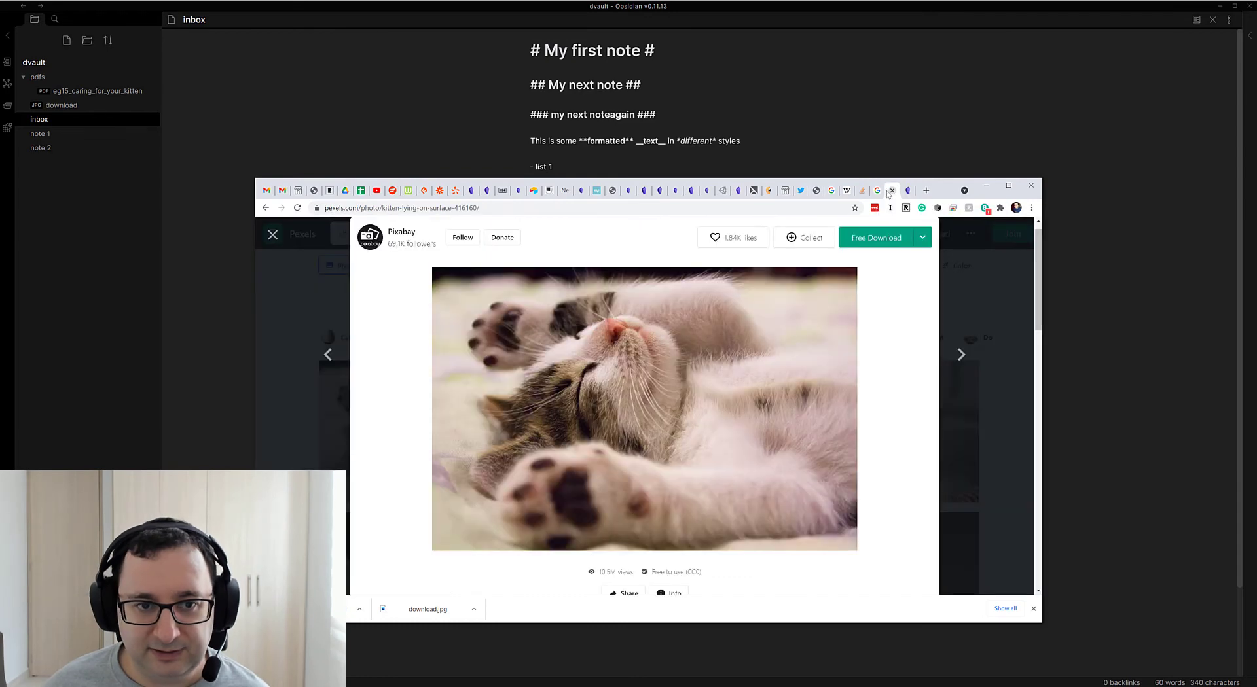
{"action": "right_click", "coordinate": [590, 391]}
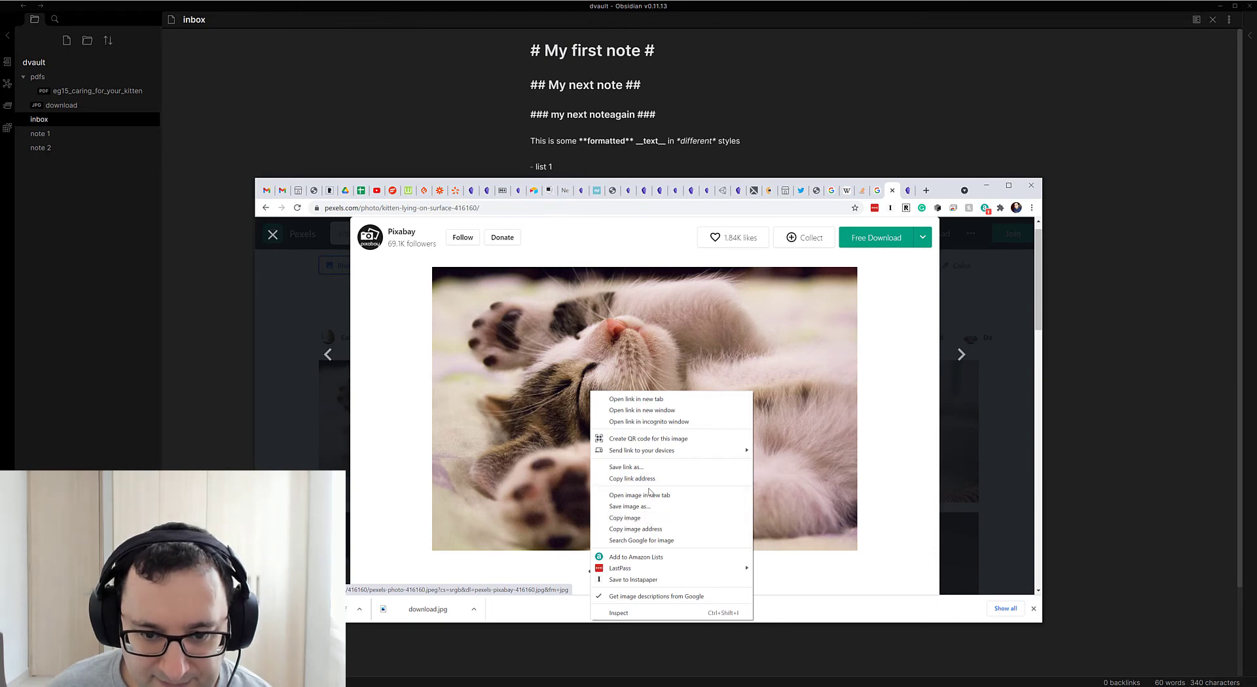
{"action": "left_click", "coordinate": [642, 529]}
{"action": "left_click", "coordinate": [871, 124]}
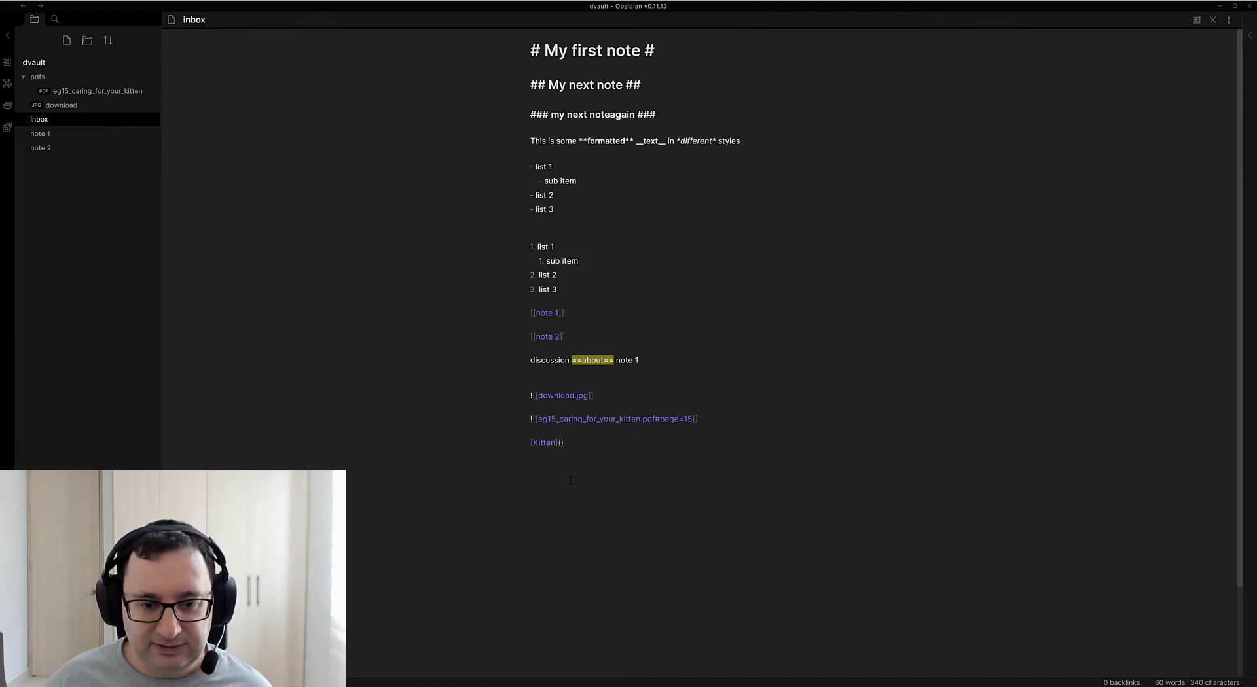
{"action": "key", "text": "ctrl+v"}
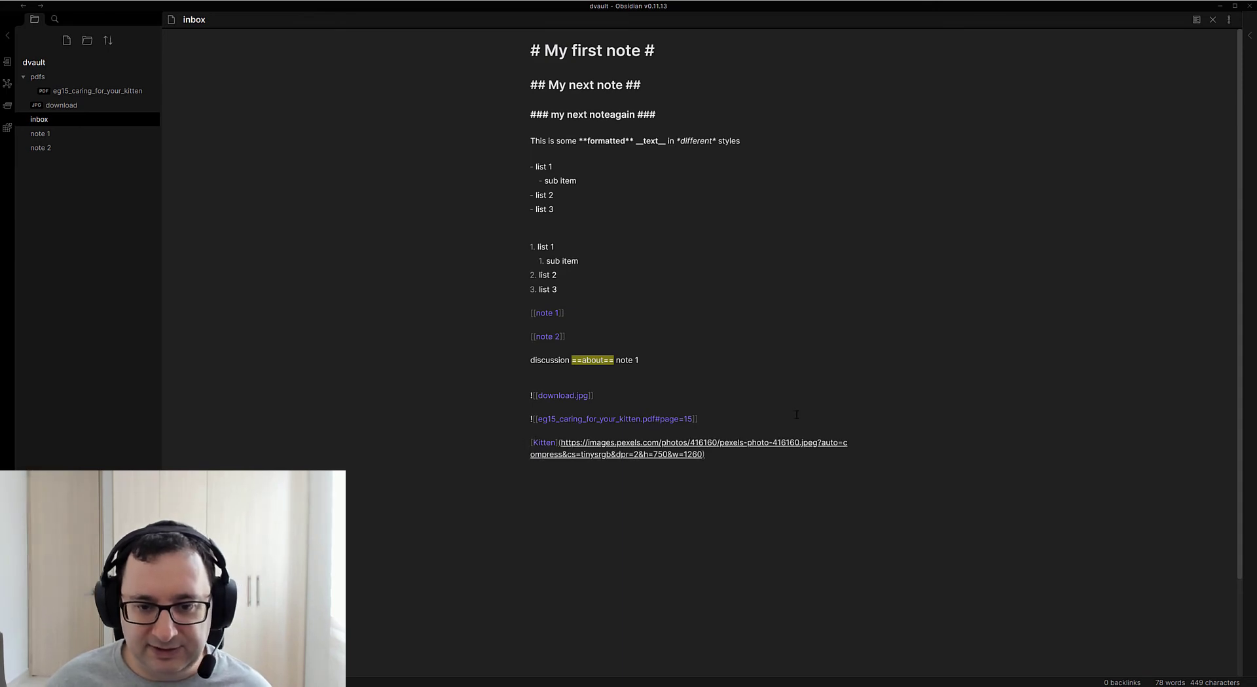
- Check the Kitten link in preview mode and prefix its source with "!" to make it an embedded image
{"action": "left_click", "coordinate": [1195, 22]}
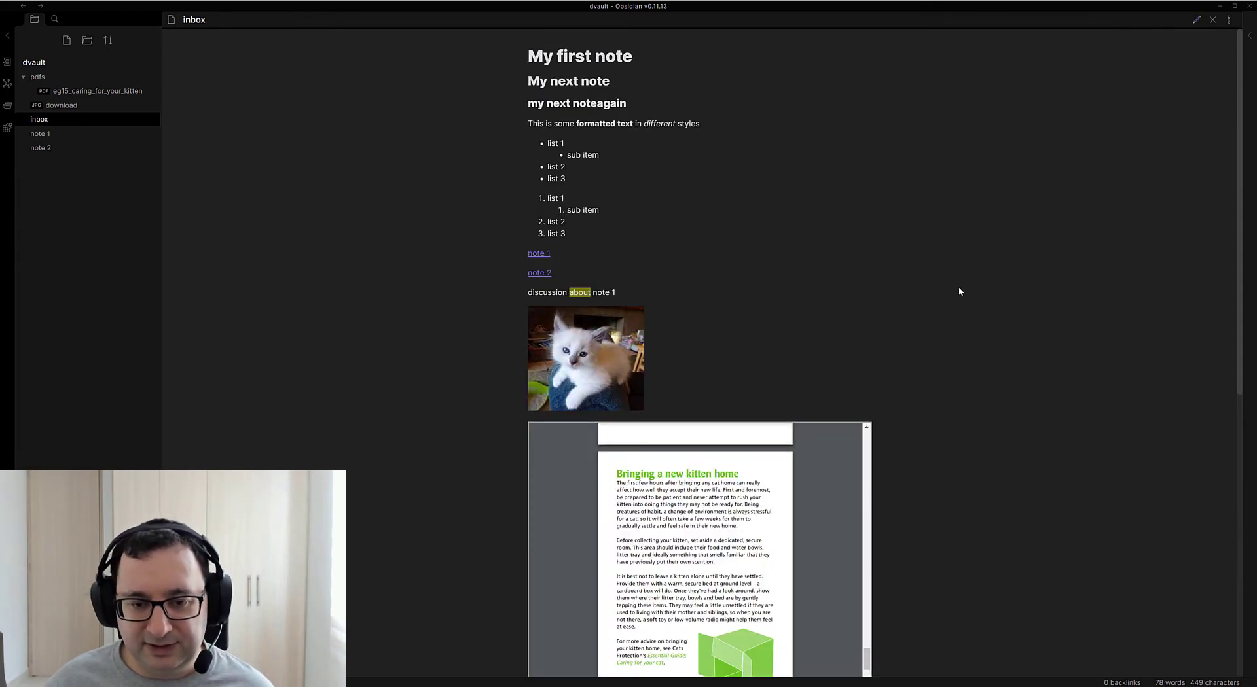
{"action": "scroll", "coordinate": [960, 286], "scroll_direction": "down", "scroll_amount": 10}
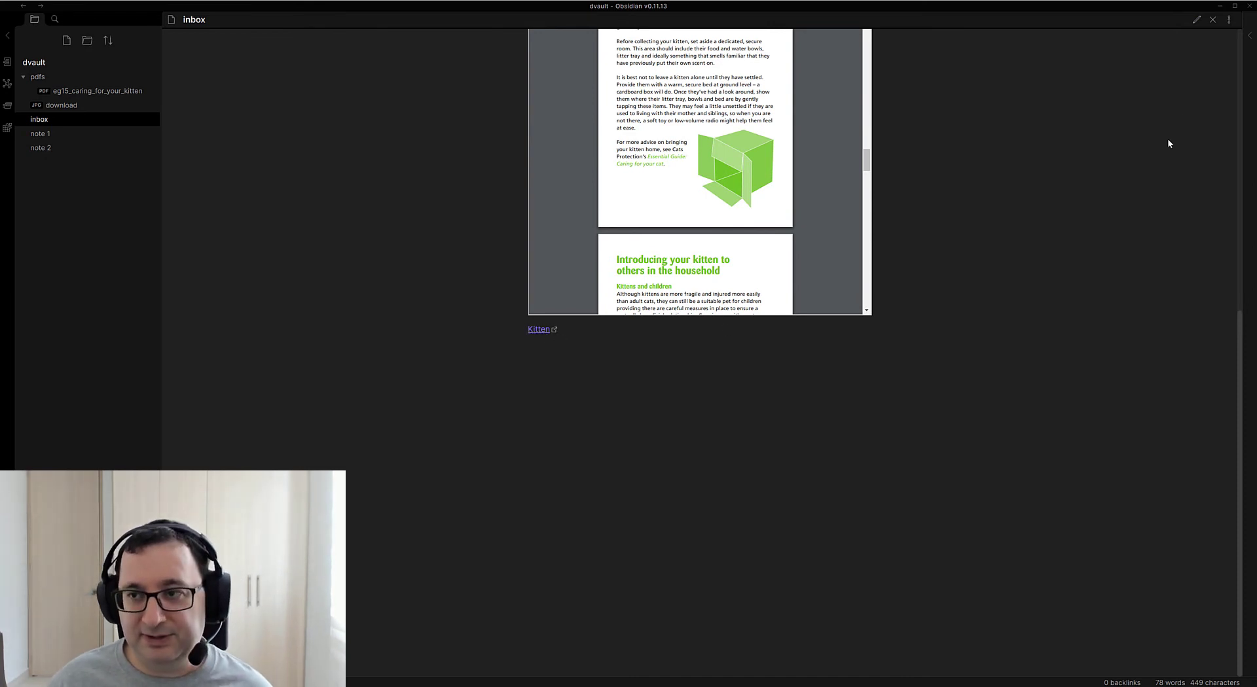
{"action": "left_click", "coordinate": [1196, 20]}
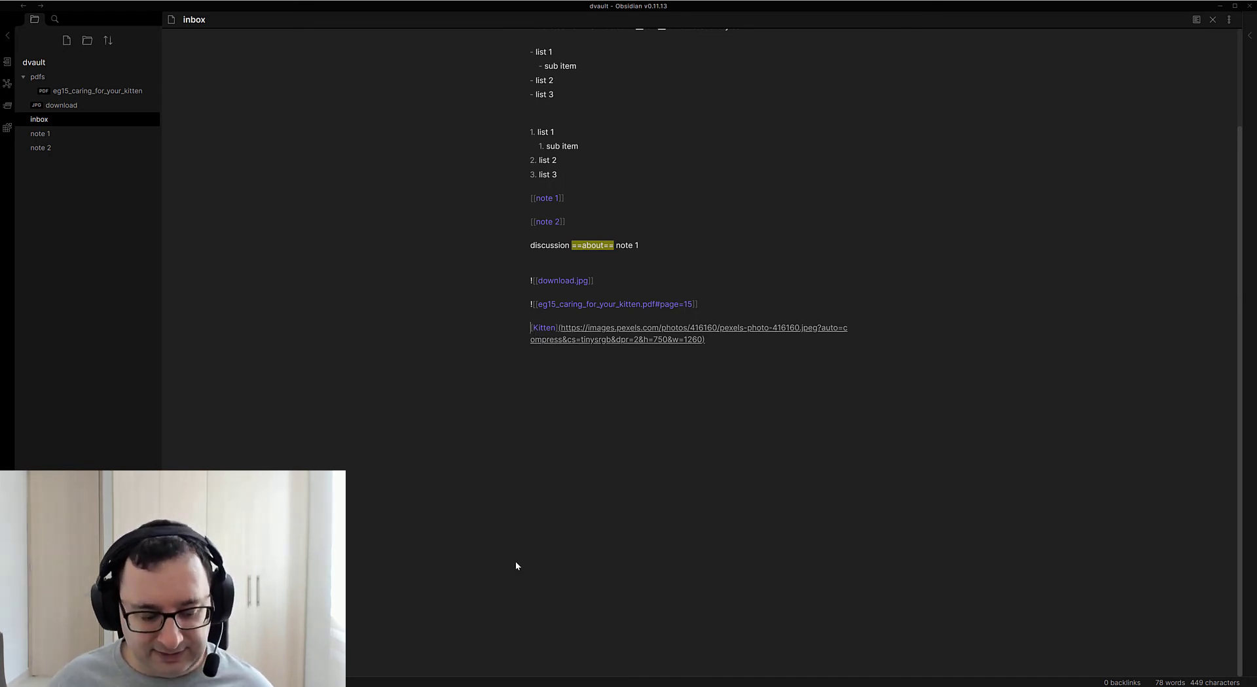
{"action": "type", "text": "!"}
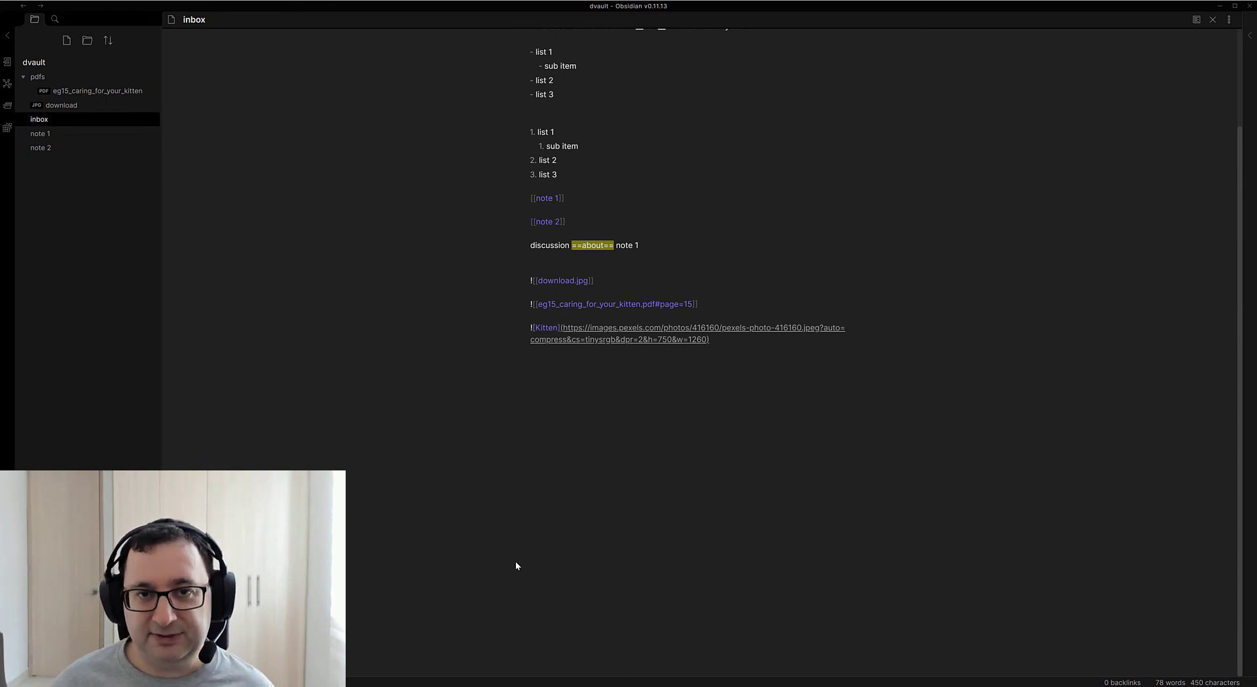
- Check the embedded Kitten image in the inbox note's preview mode
{"action": "left_click", "coordinate": [1196, 21]}
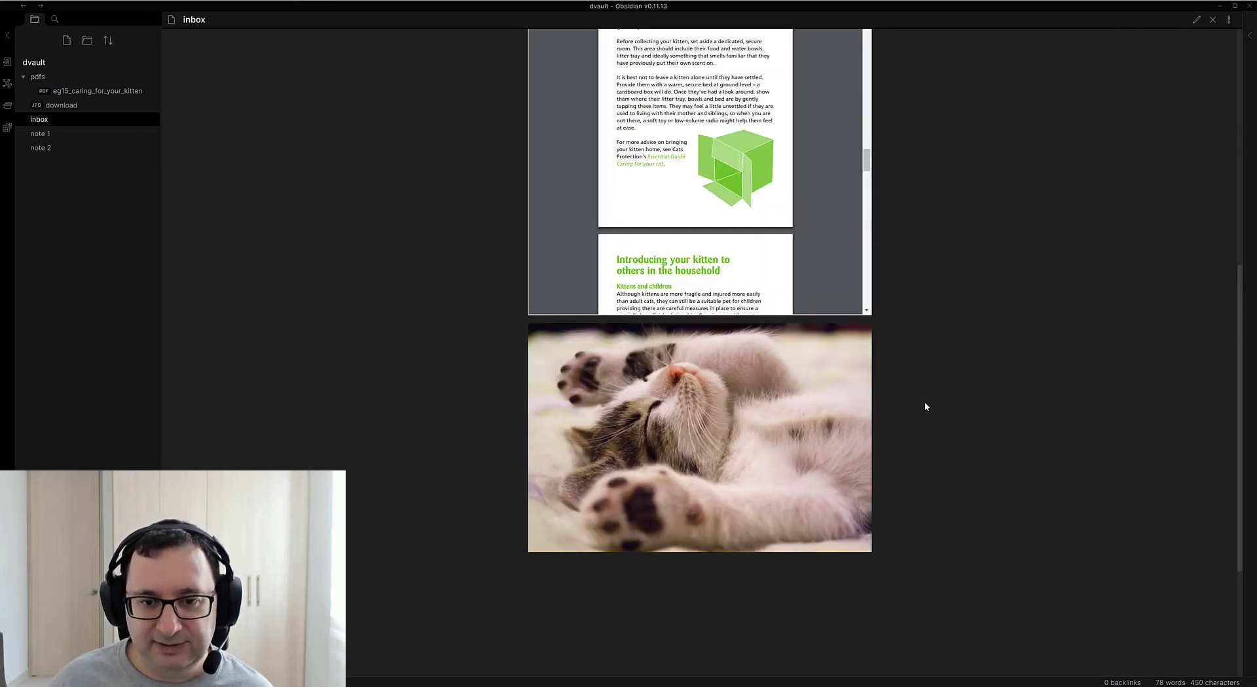
{"action": "scroll", "coordinate": [760, 427], "scroll_direction": "down", "scroll_amount": 3}
{"action": "scroll", "coordinate": [724, 331], "scroll_direction": "up", "scroll_amount": 3}
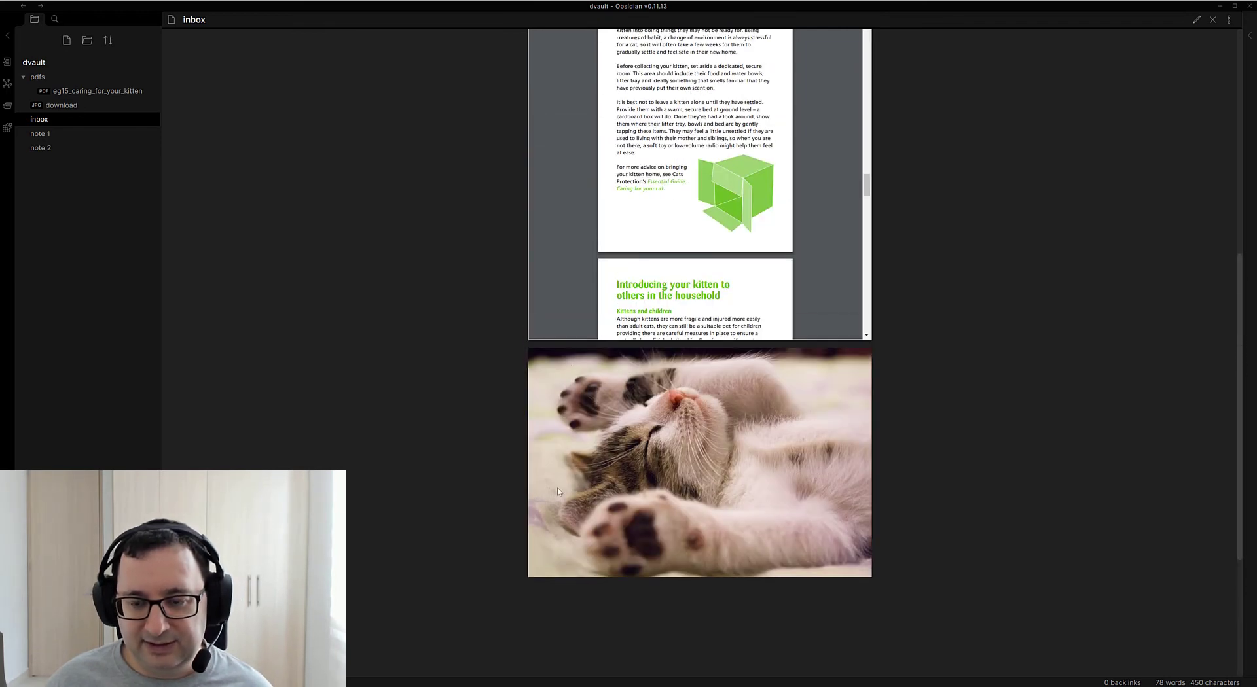
- Resize the embedded web image to 100x100 by adding |100x100 after Kitten in its link text, and check it in preview mode
{"action": "left_click", "coordinate": [1196, 21]}
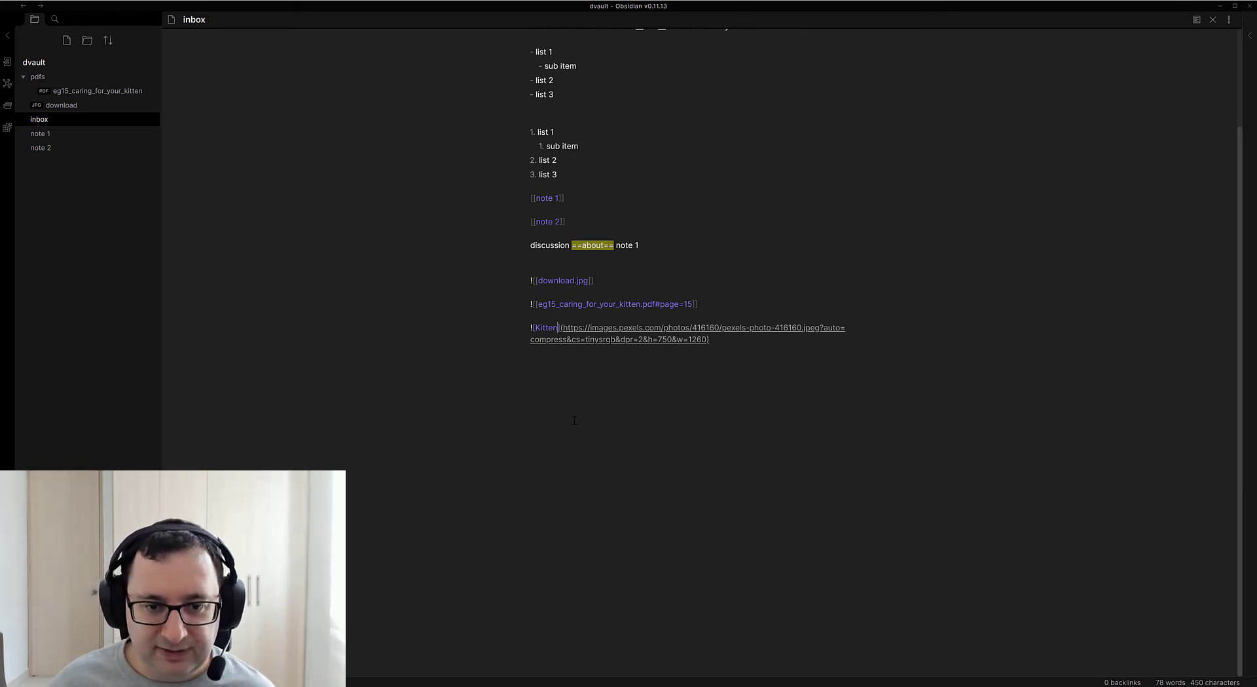
{"action": "type", "text": "|"}
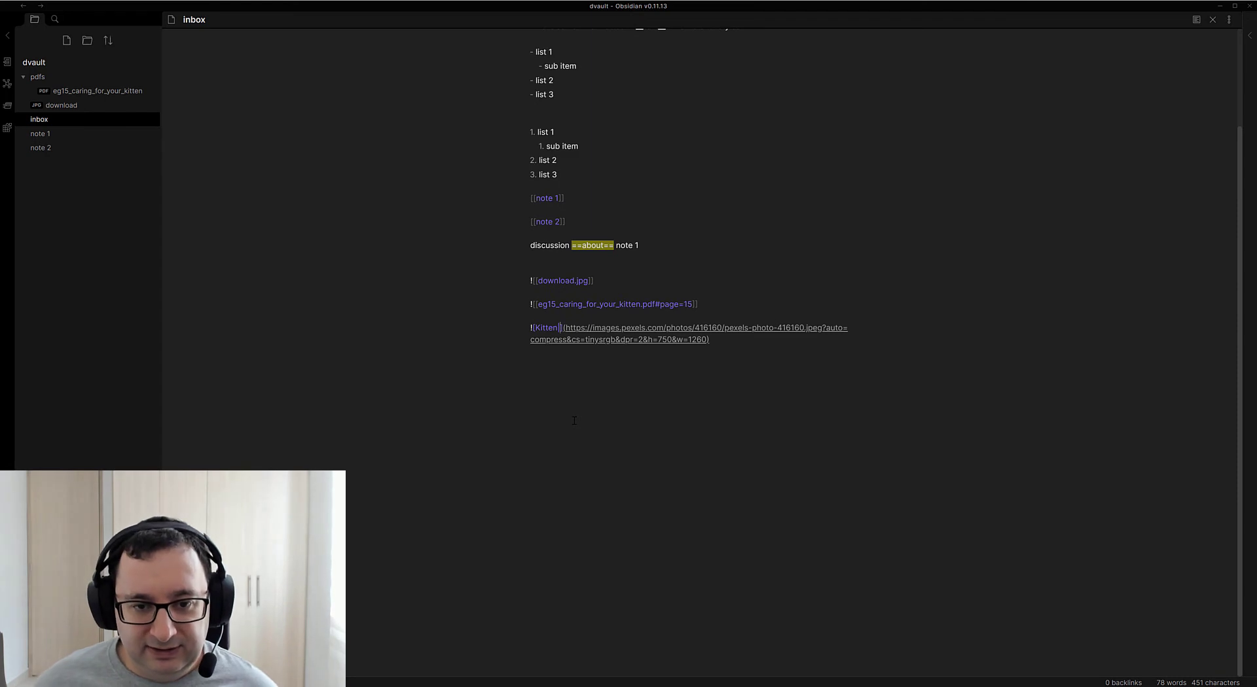
{"action": "type", "text": "100"}
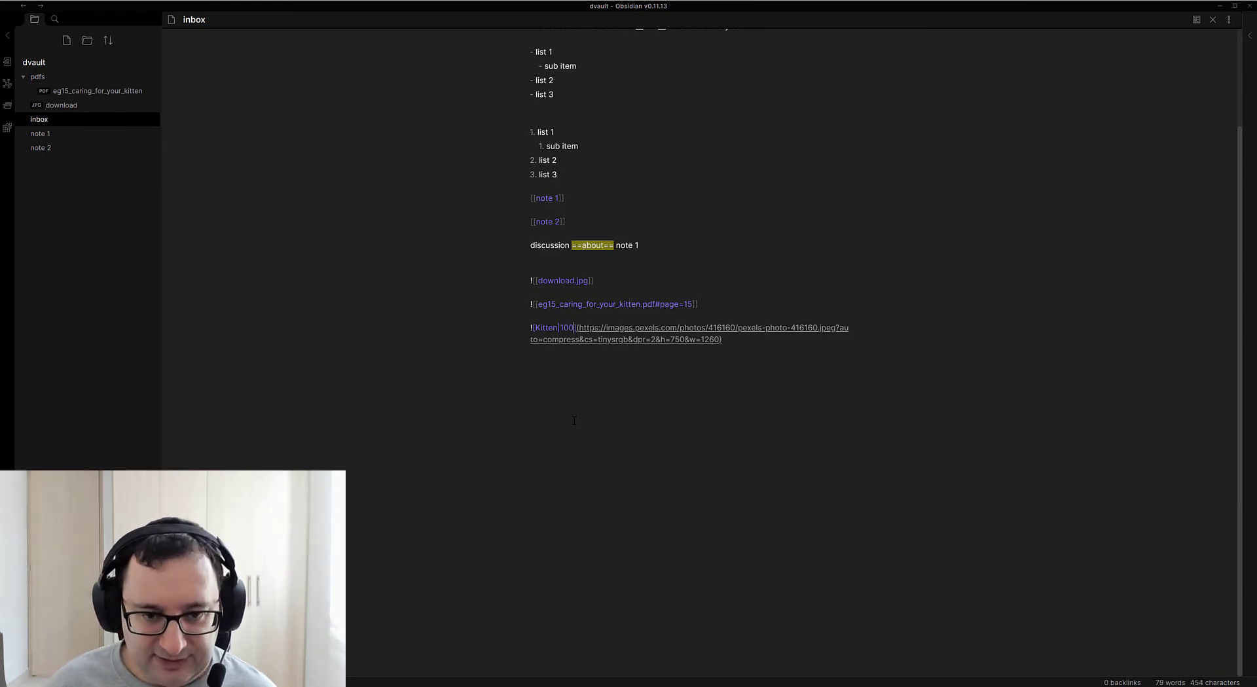
{"action": "type", "text": "x100"}
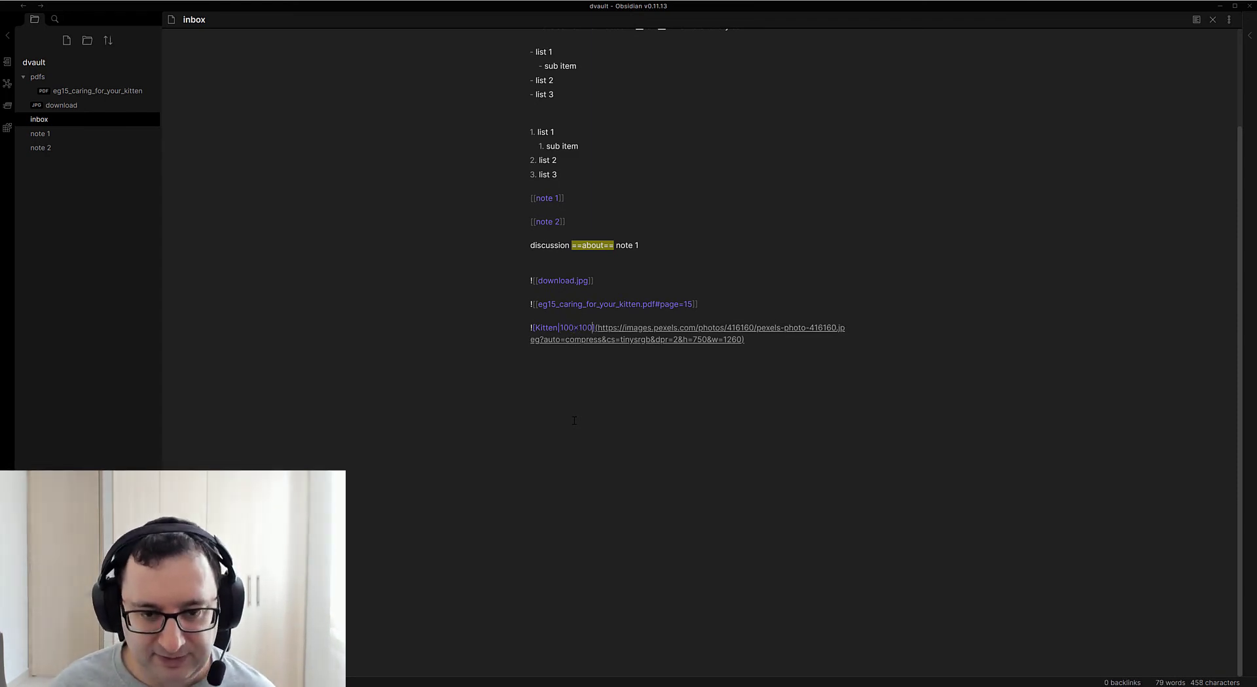
{"action": "left_click", "coordinate": [1196, 19]}
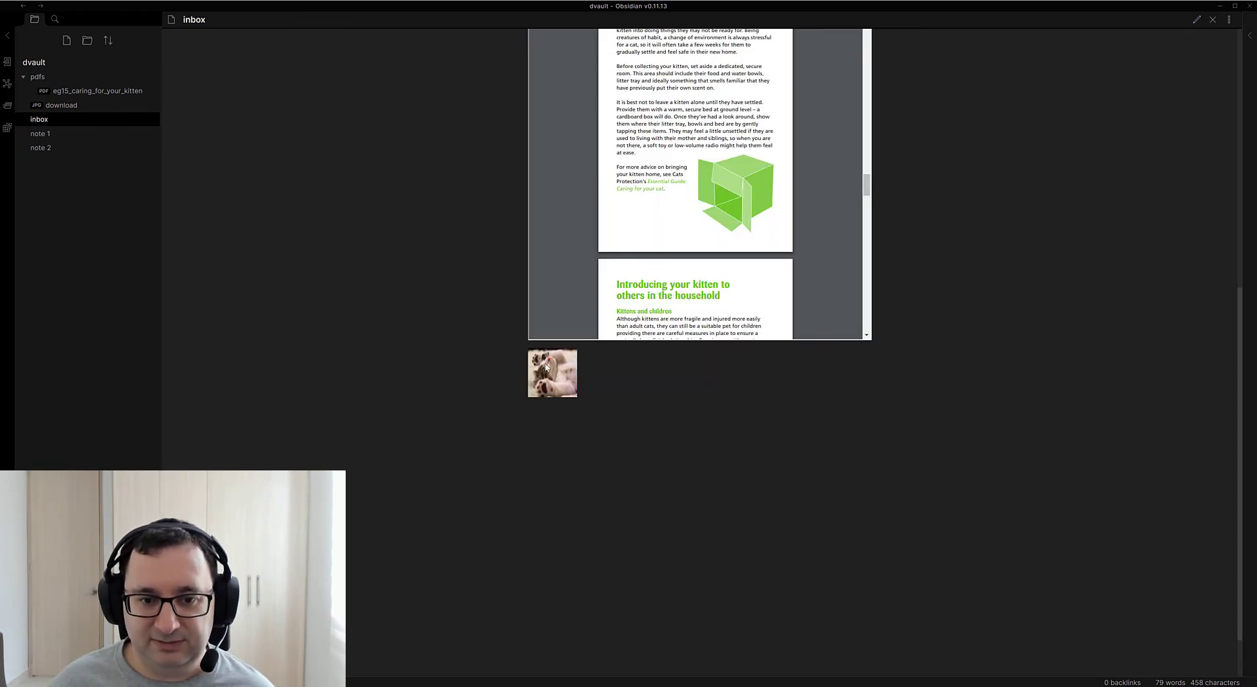
{"action": "left_click", "coordinate": [1197, 21]}
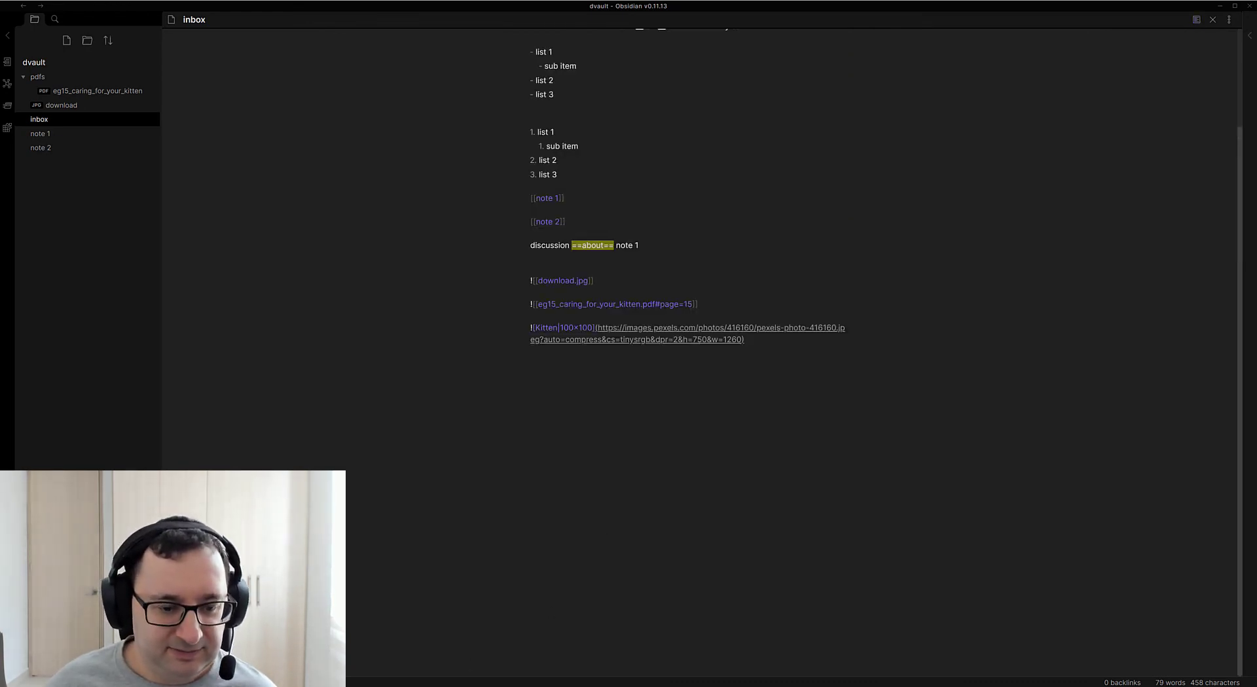
- Embed gitignore.zip from the Dropbox search results in File Explorer below the Kitten image, and check it in preview mode
{"action": "key", "text": "alt+Tab"}
{"action": "left_click", "coordinate": [883, 360]}
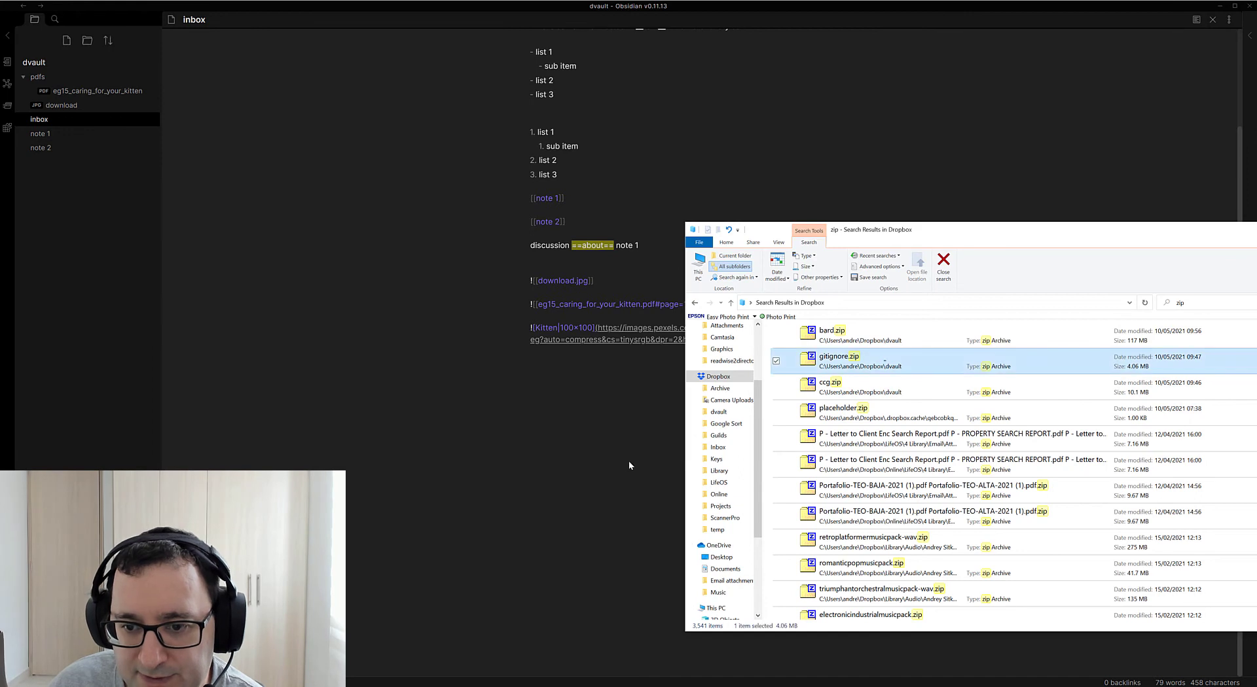
{"action": "left_click_drag", "start_coordinate": [898, 355], "coordinate": [865, 373]}
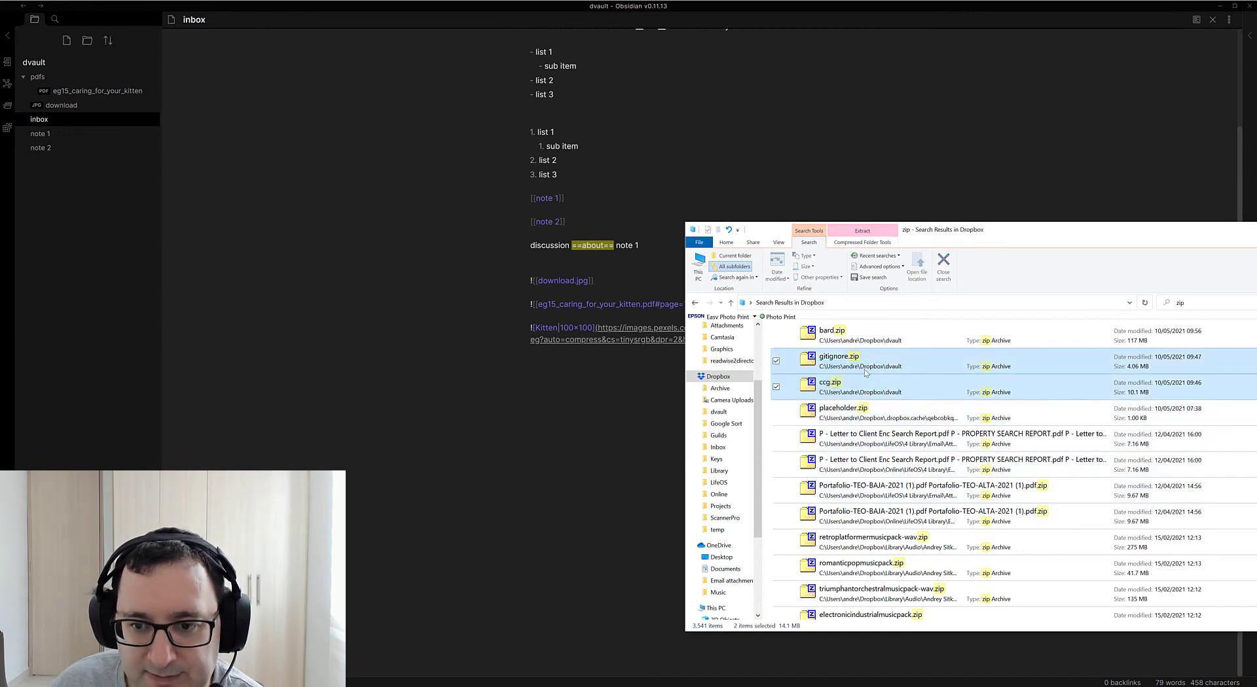
{"action": "left_click", "coordinate": [895, 386]}
{"action": "left_click", "coordinate": [918, 340]}
{"action": "left_click", "coordinate": [903, 368]}
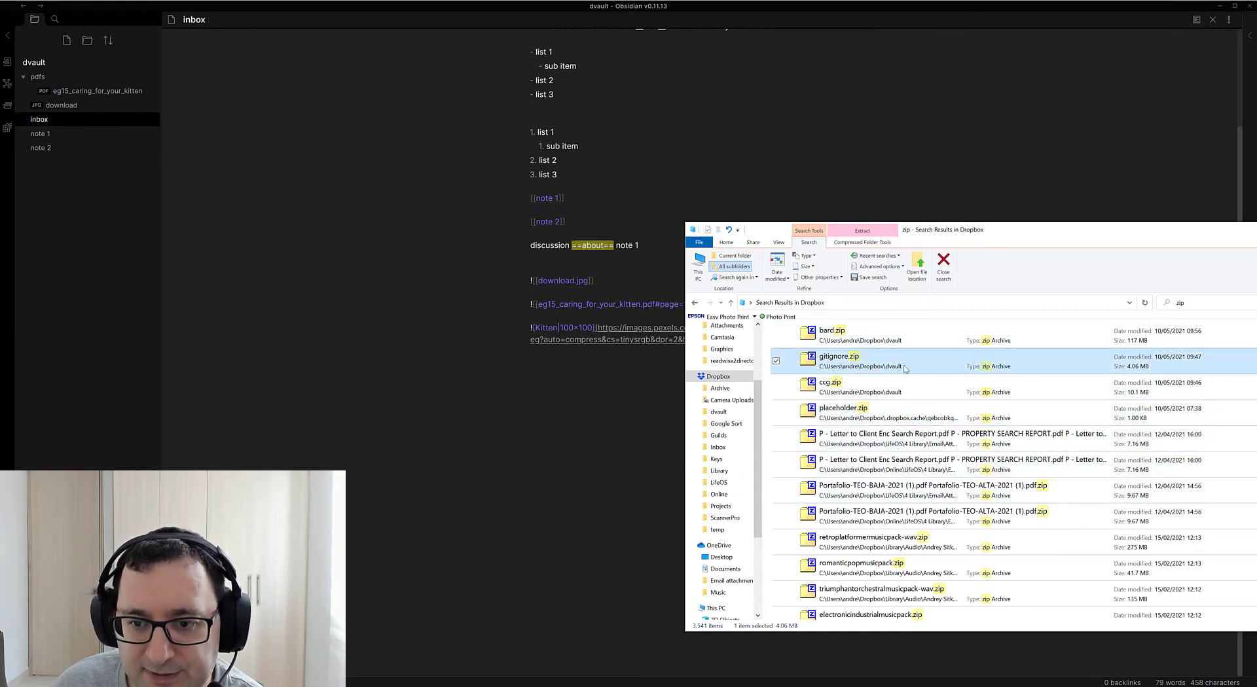
{"action": "left_click_drag", "start_coordinate": [906, 368], "coordinate": [600, 447]}
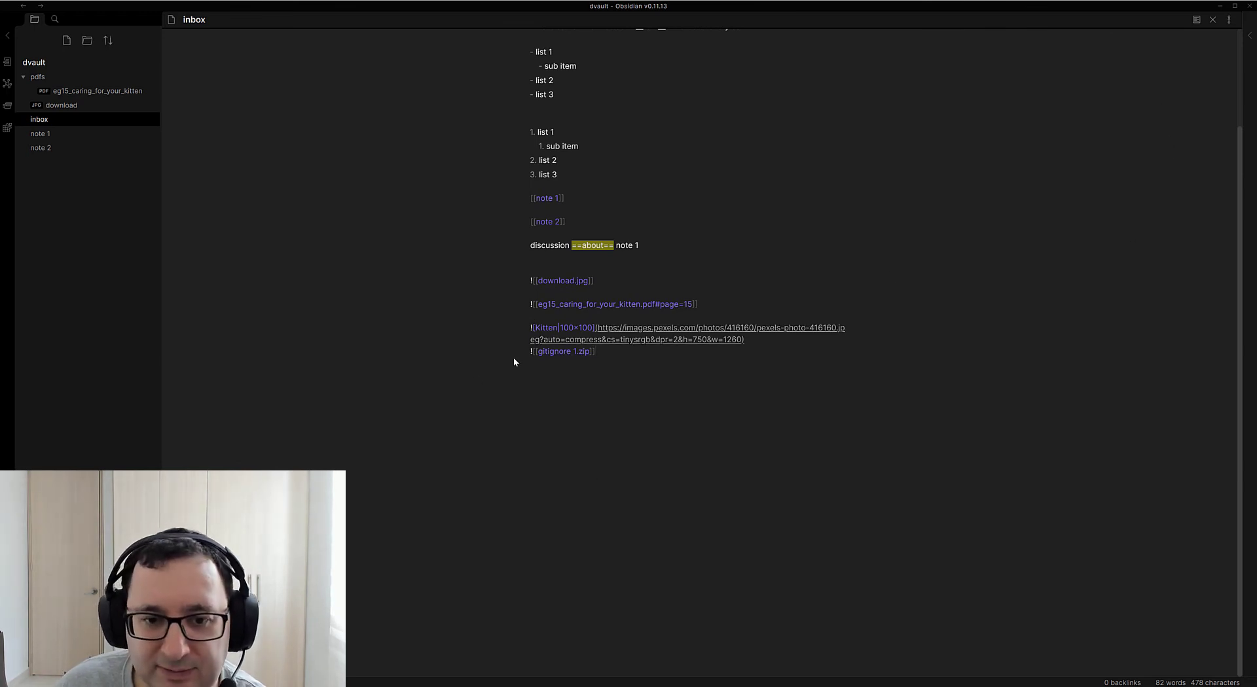
{"action": "left_click", "coordinate": [1195, 20]}
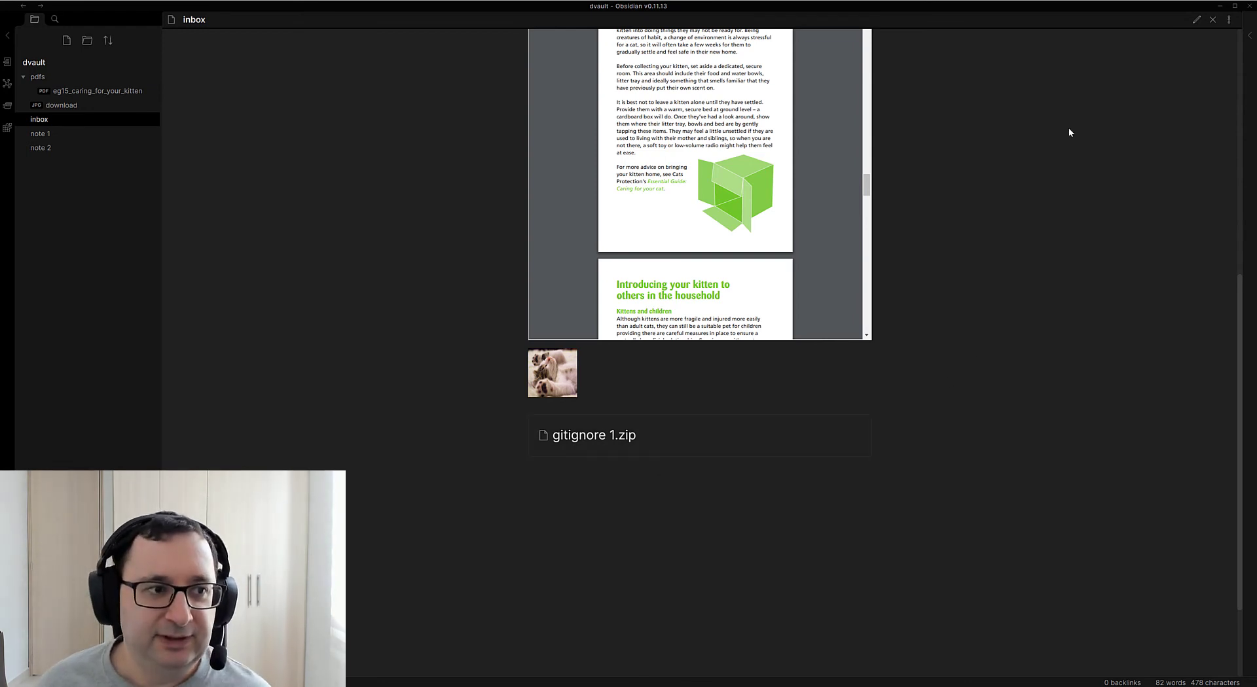
{"action": "left_click", "coordinate": [1196, 21]}
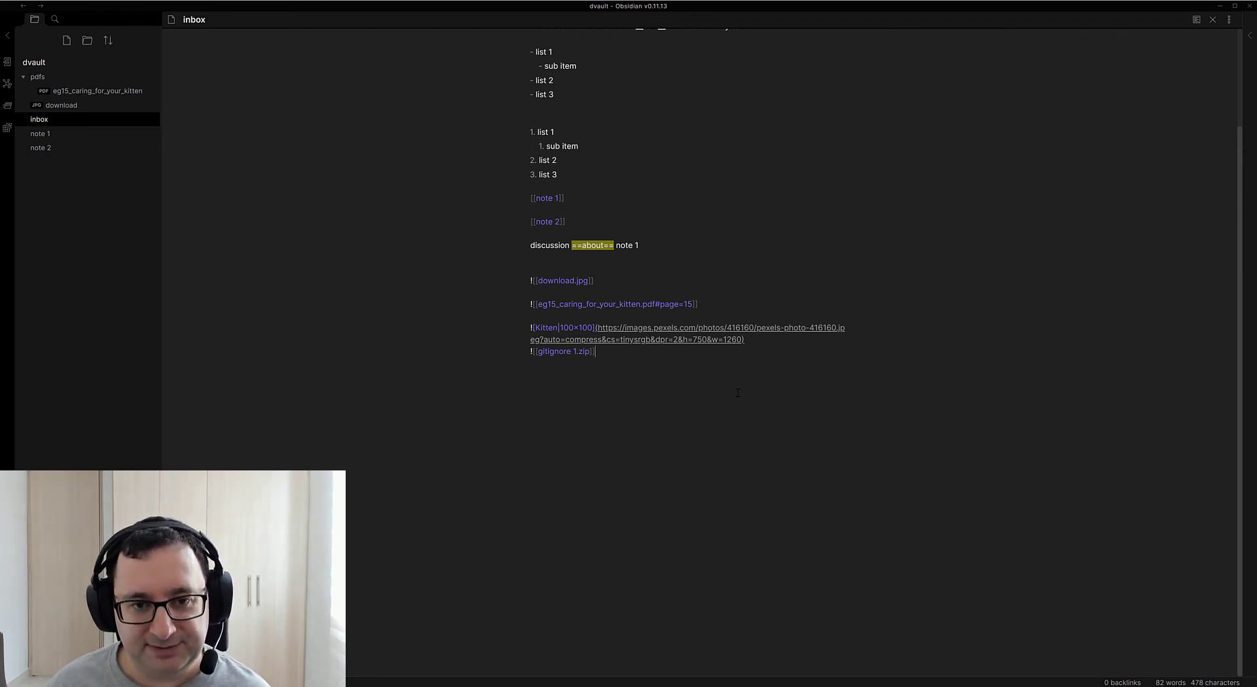
- Add three blank lines below the zip file embed
{"action": "key", "text": "Return"}
{"action": "key", "text": "Return"}
{"action": "key", "text": "Return"}
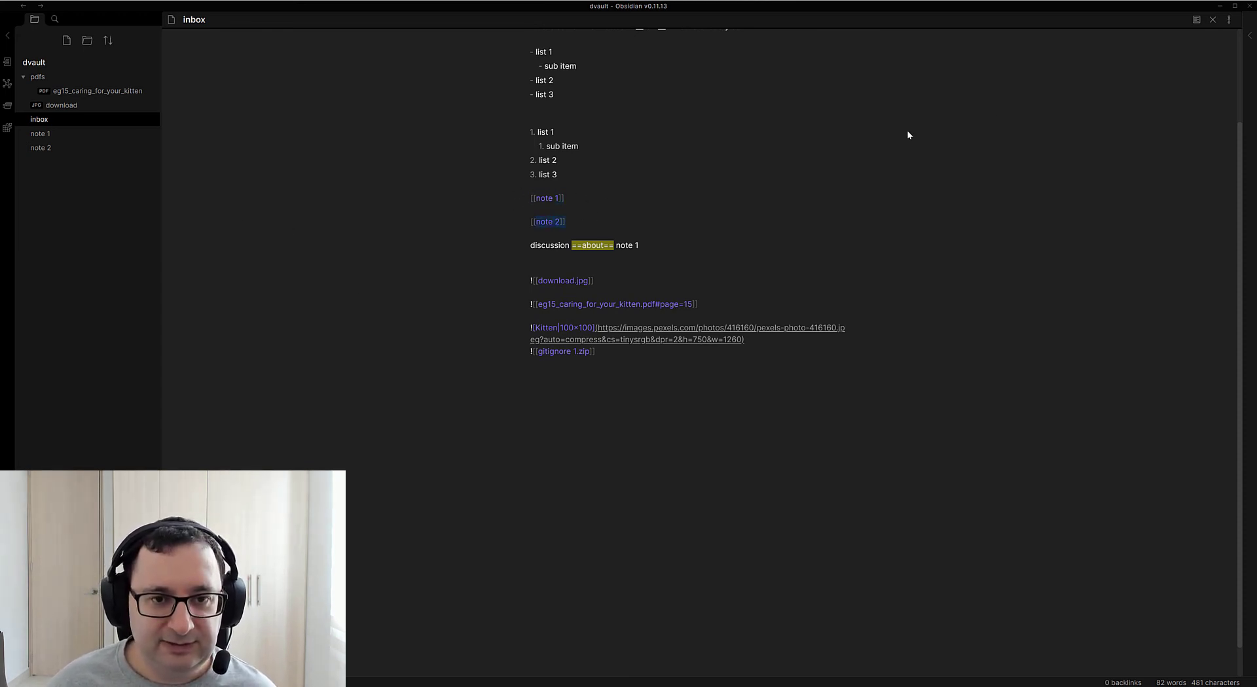
- Review the inbox note in preview mode, including following its note 1 link and returning to inbox
{"action": "left_click", "coordinate": [1196, 20]}
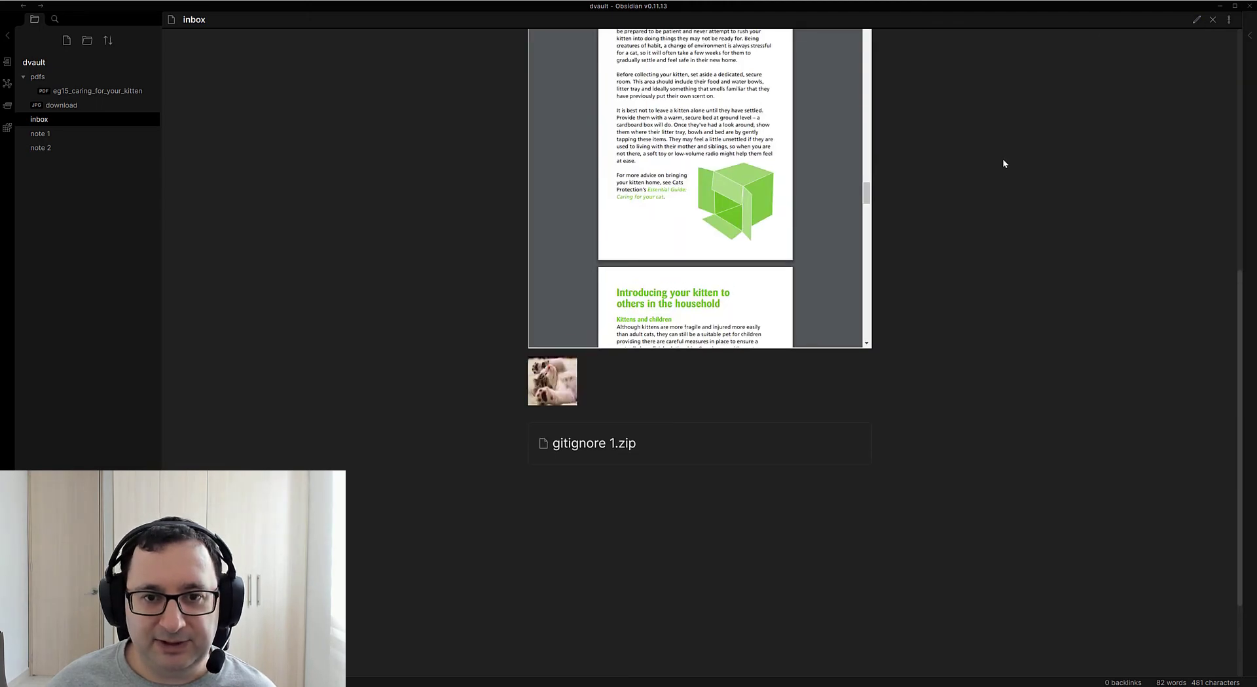
{"action": "scroll", "coordinate": [1019, 167], "scroll_direction": "up", "scroll_amount": 2}
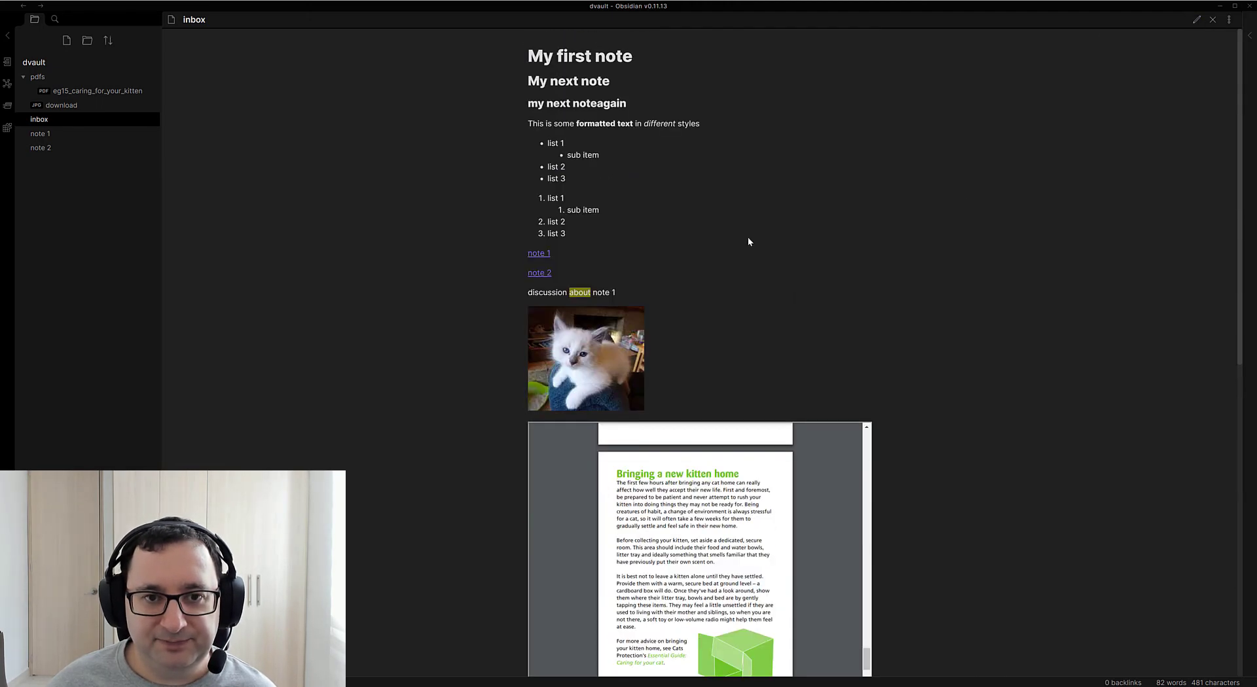
{"action": "left_click", "coordinate": [533, 254]}
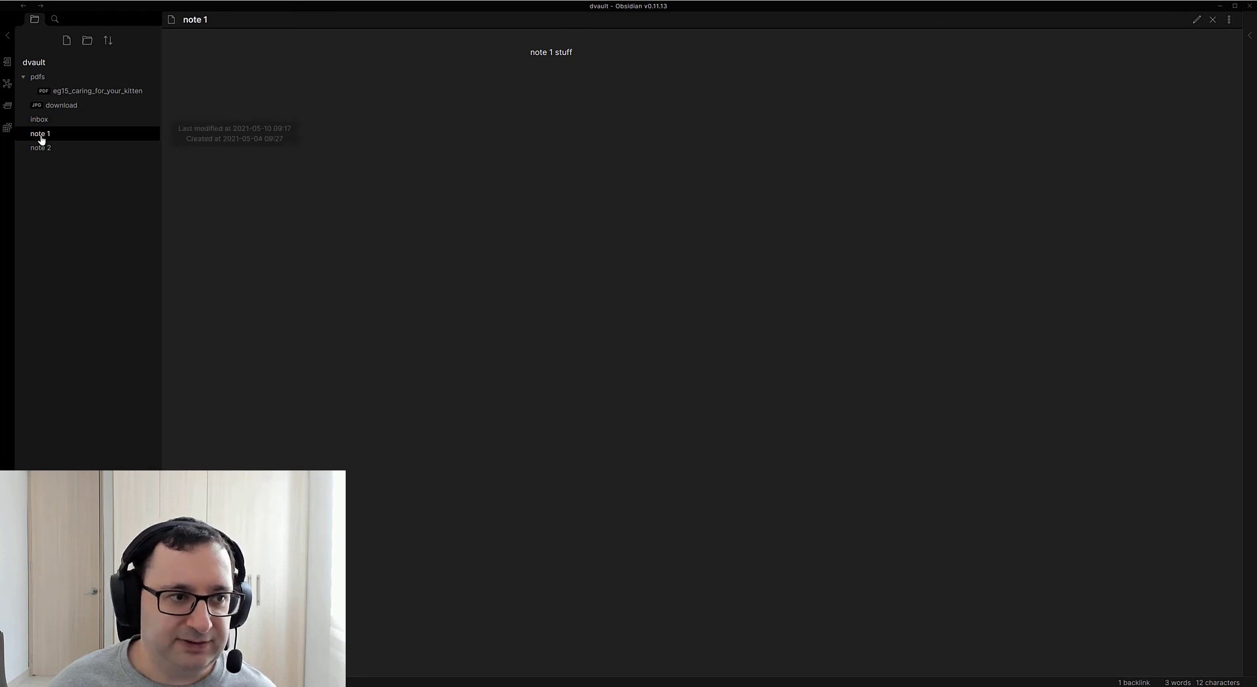
{"action": "left_click", "coordinate": [94, 121]}
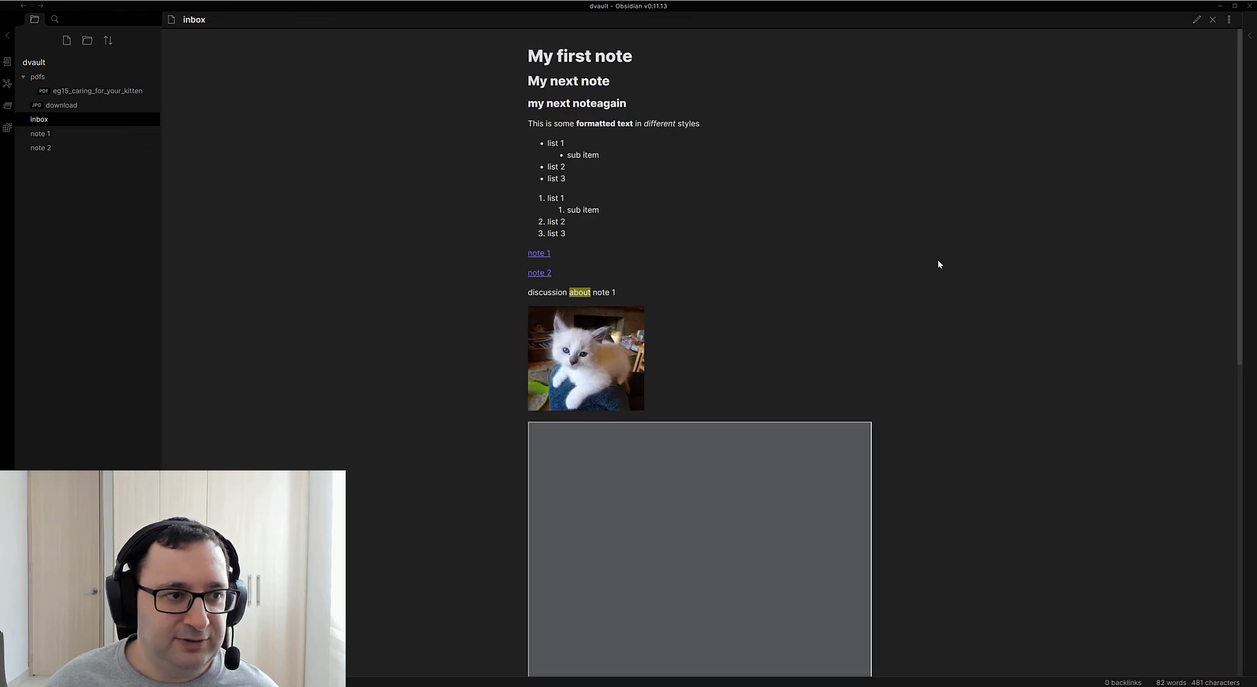
{"action": "scroll", "coordinate": [1009, 364], "scroll_direction": "down", "scroll_amount": 3}
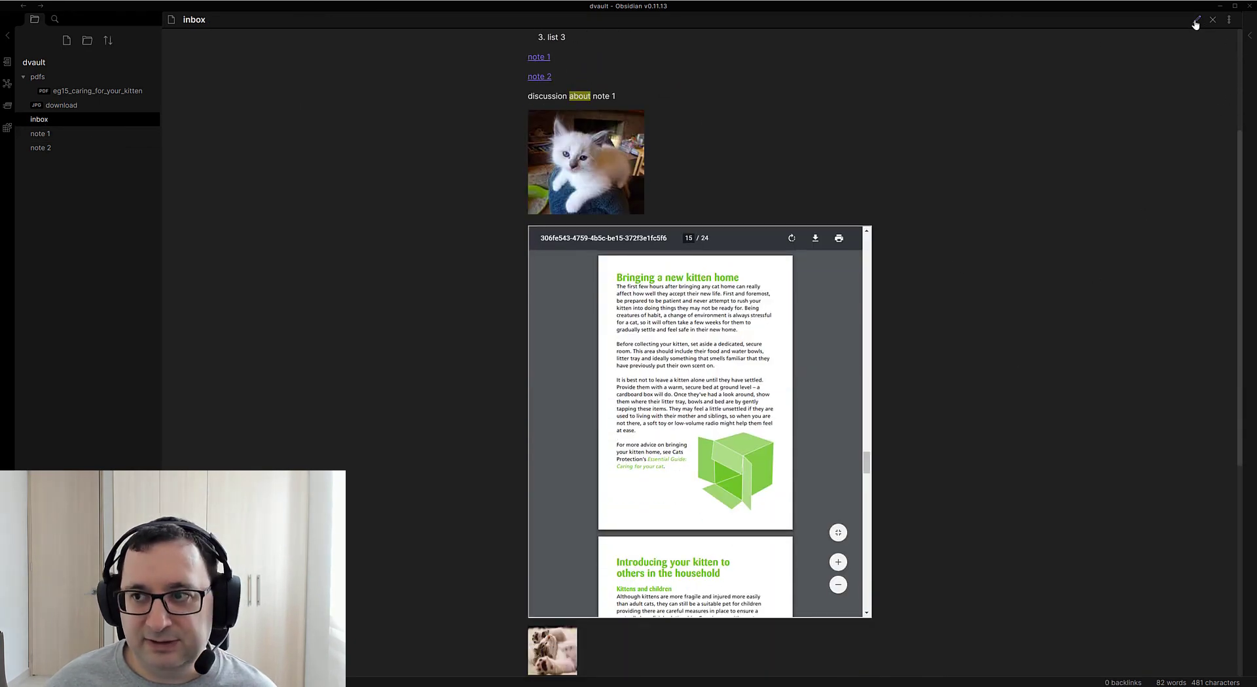
- Delete the image, PDF, Kitten and zip embeds from the end of the inbox note's source
{"action": "left_click", "coordinate": [1196, 20]}
{"action": "left_click_drag", "start_coordinate": [532, 300], "coordinate": [516, 243]}
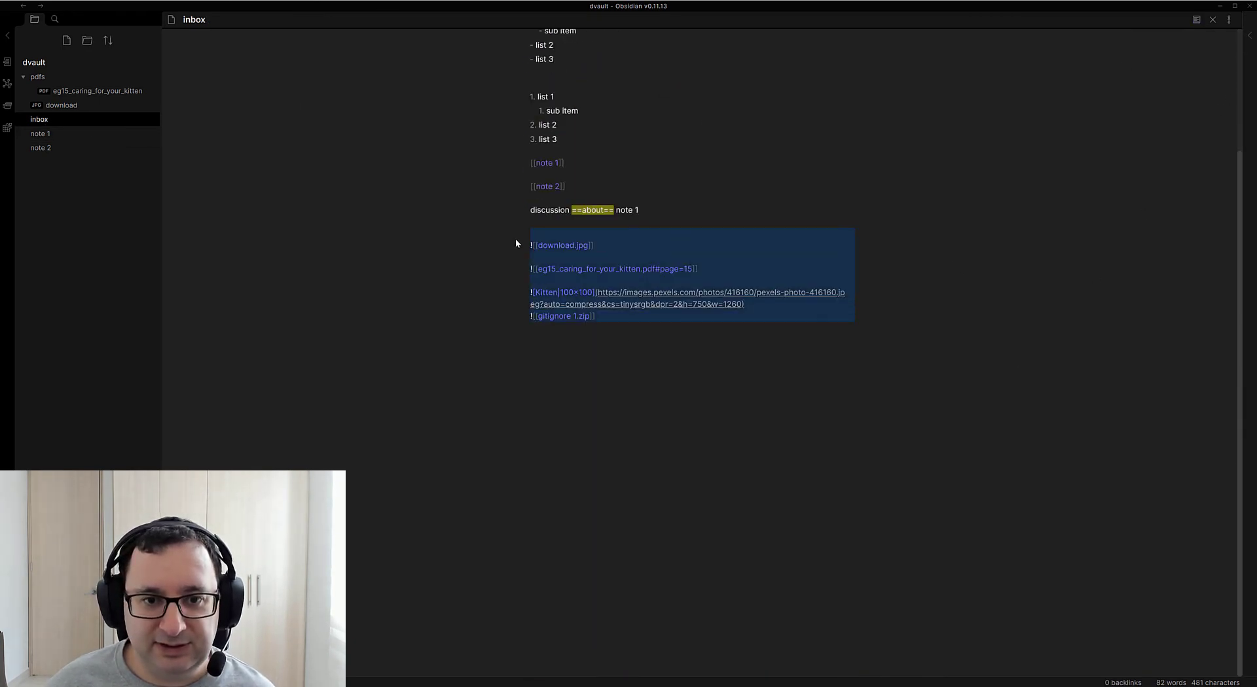
{"action": "key", "text": "BackSpace"}
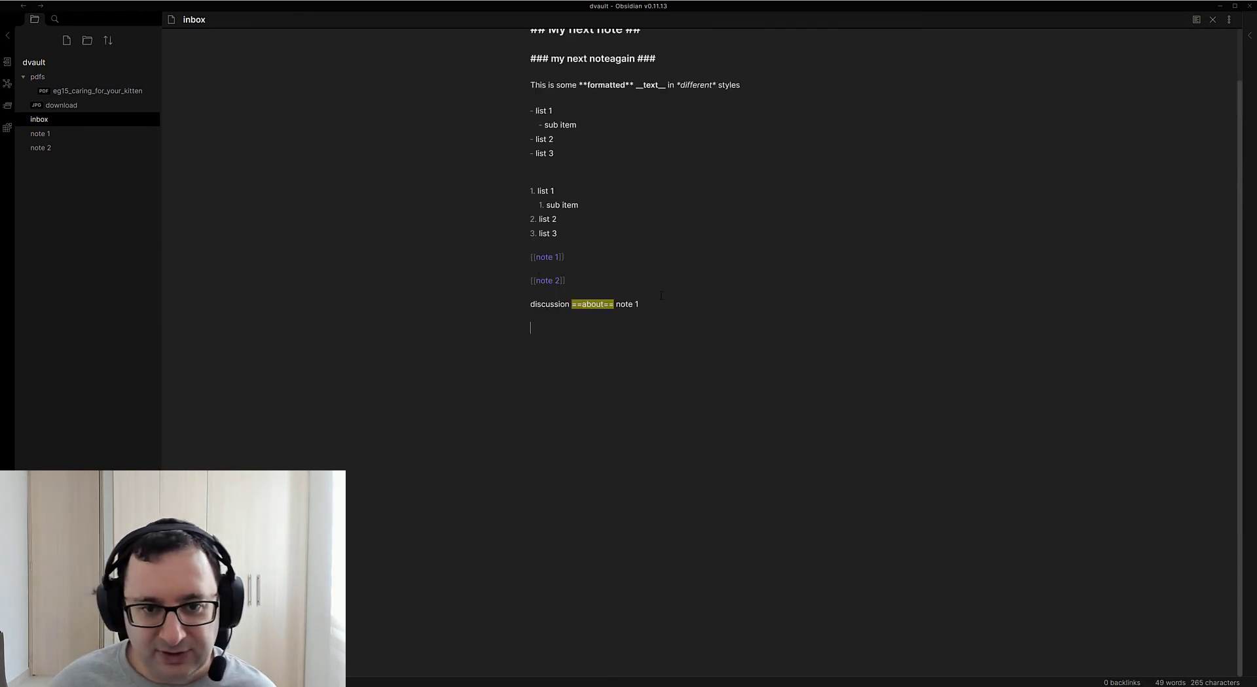
- Copy the [[note 1]] link to the end of the inbox note and prefix the copy with "!" to embed that note
{"action": "left_click_drag", "start_coordinate": [570, 253], "coordinate": [515, 257]}
{"action": "left_click", "coordinate": [584, 263]}
{"action": "key", "text": "ctrl+c"}
{"action": "left_click", "coordinate": [513, 351]}
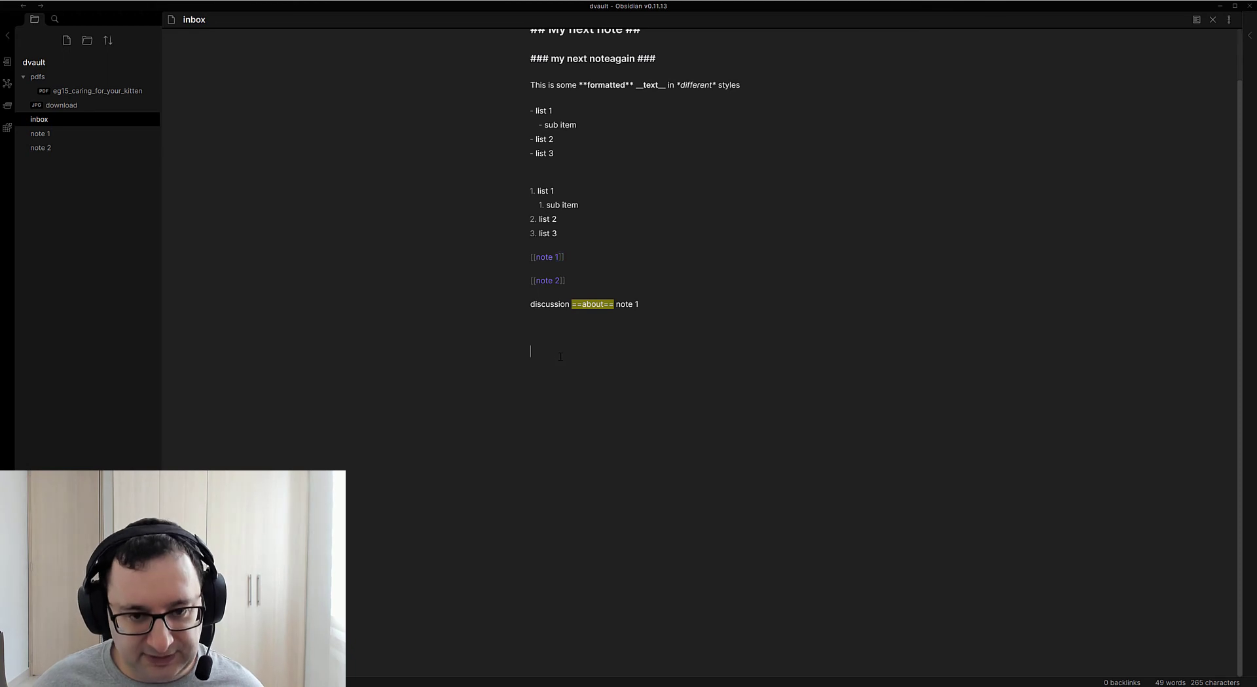
{"action": "key", "text": "ctrl+v"}
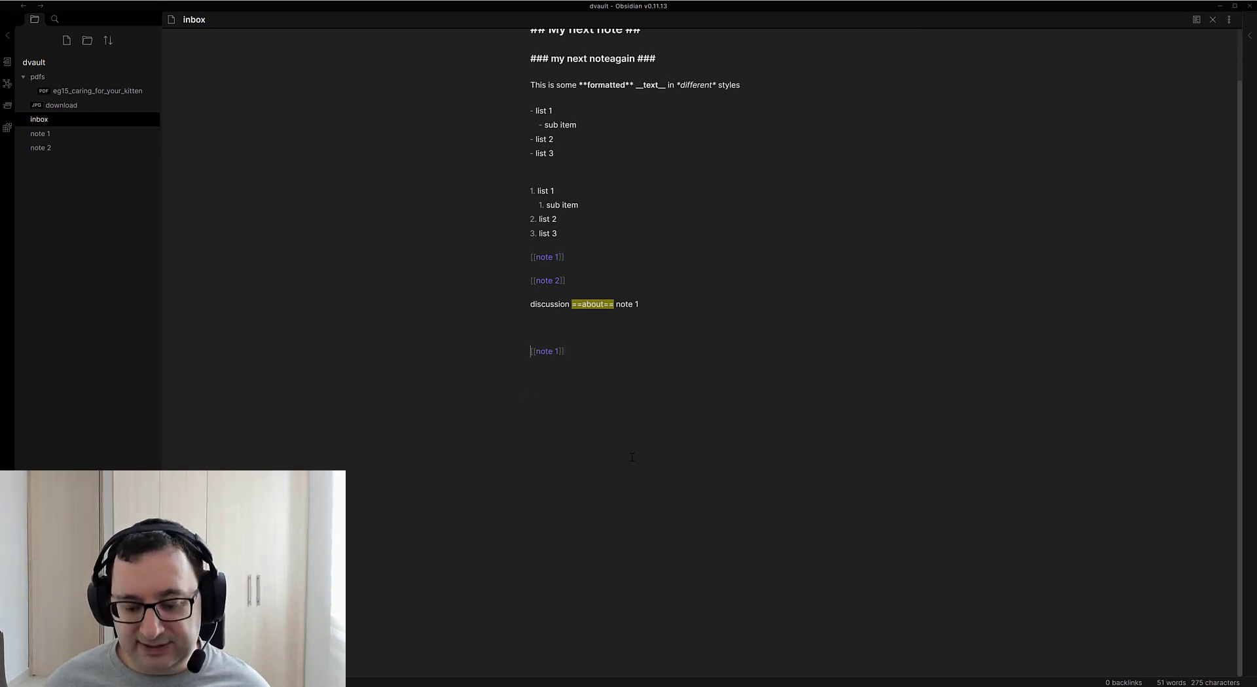
{"action": "type", "text": "!"}
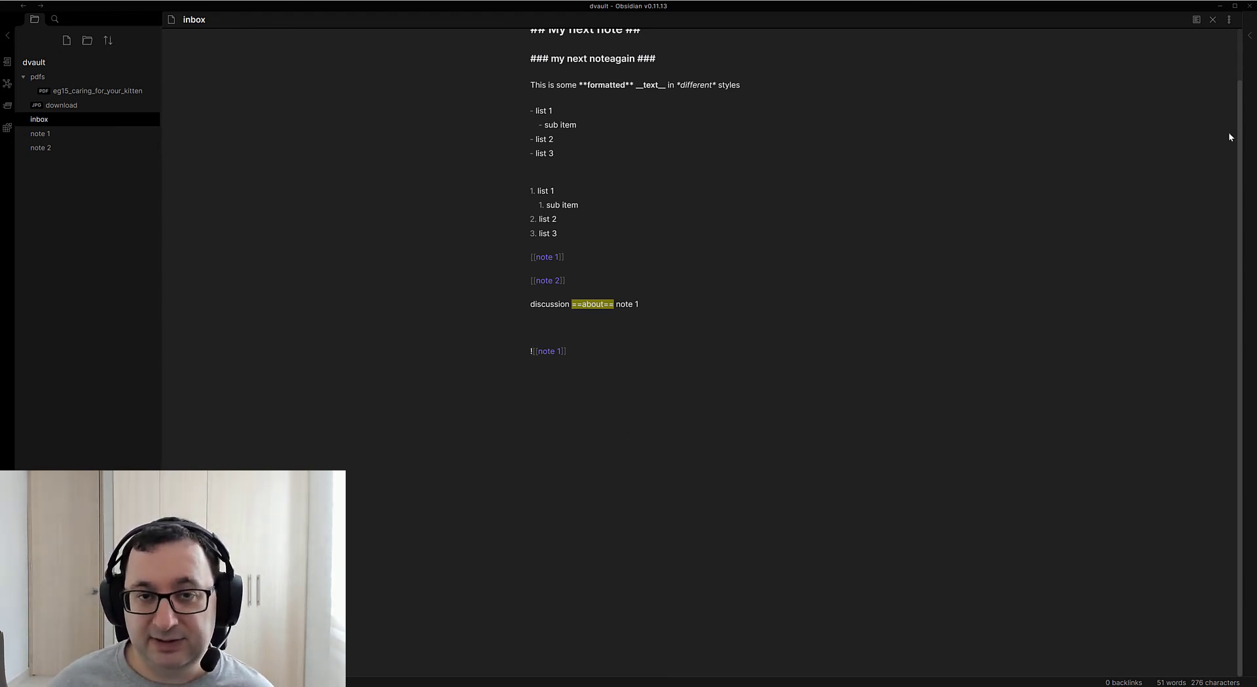
- Check the embedded note 1 in preview mode and examine its link in the note's source
{"action": "left_click", "coordinate": [1197, 21]}
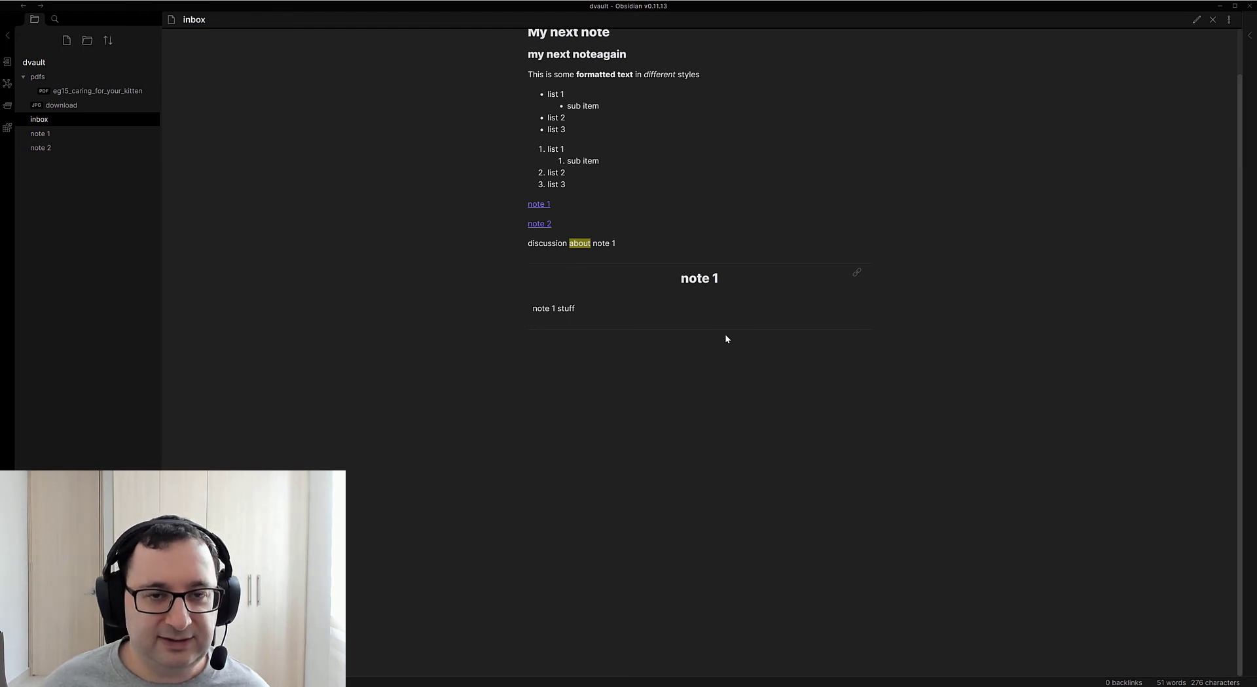
{"action": "scroll", "coordinate": [725, 339], "scroll_direction": "up", "scroll_amount": 2}
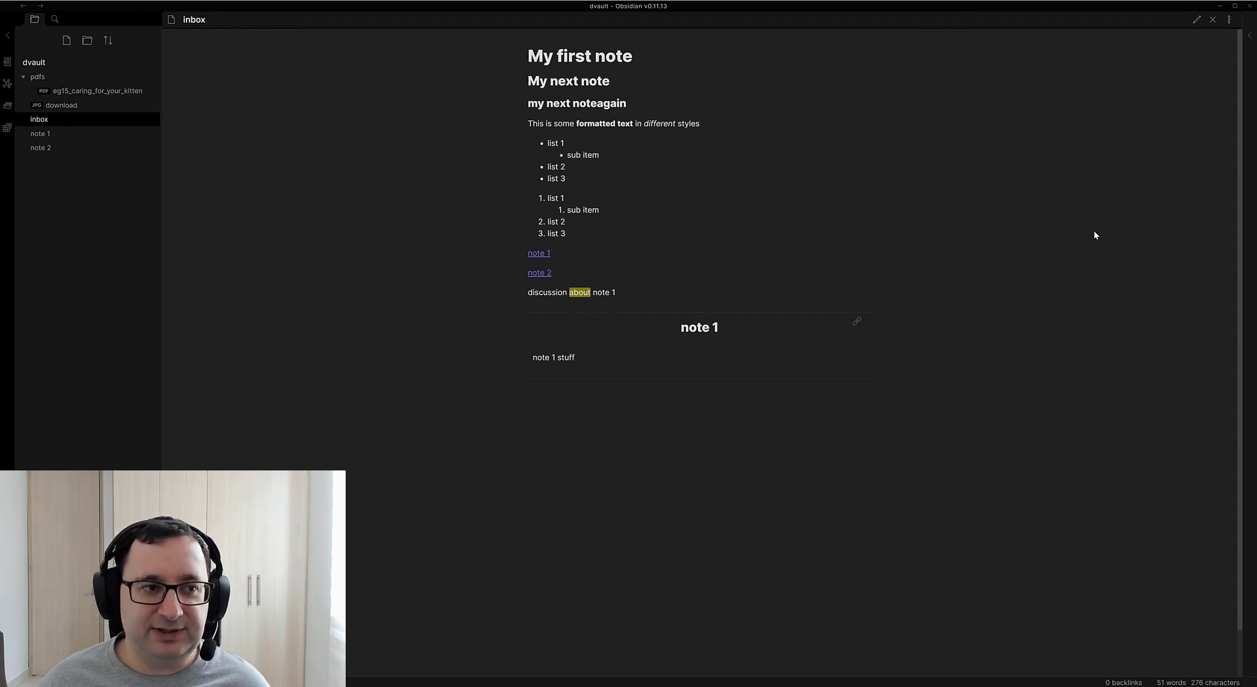
{"action": "left_click", "coordinate": [1195, 22]}
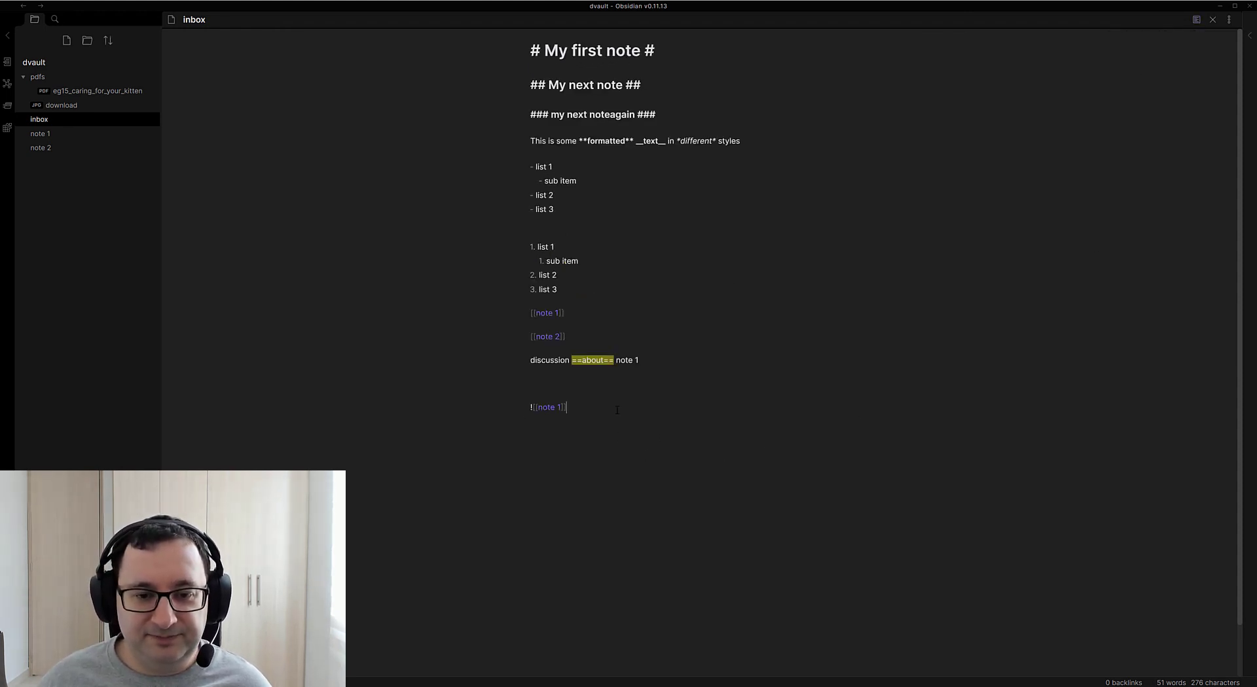
{"action": "left_click_drag", "start_coordinate": [573, 406], "coordinate": [537, 404]}
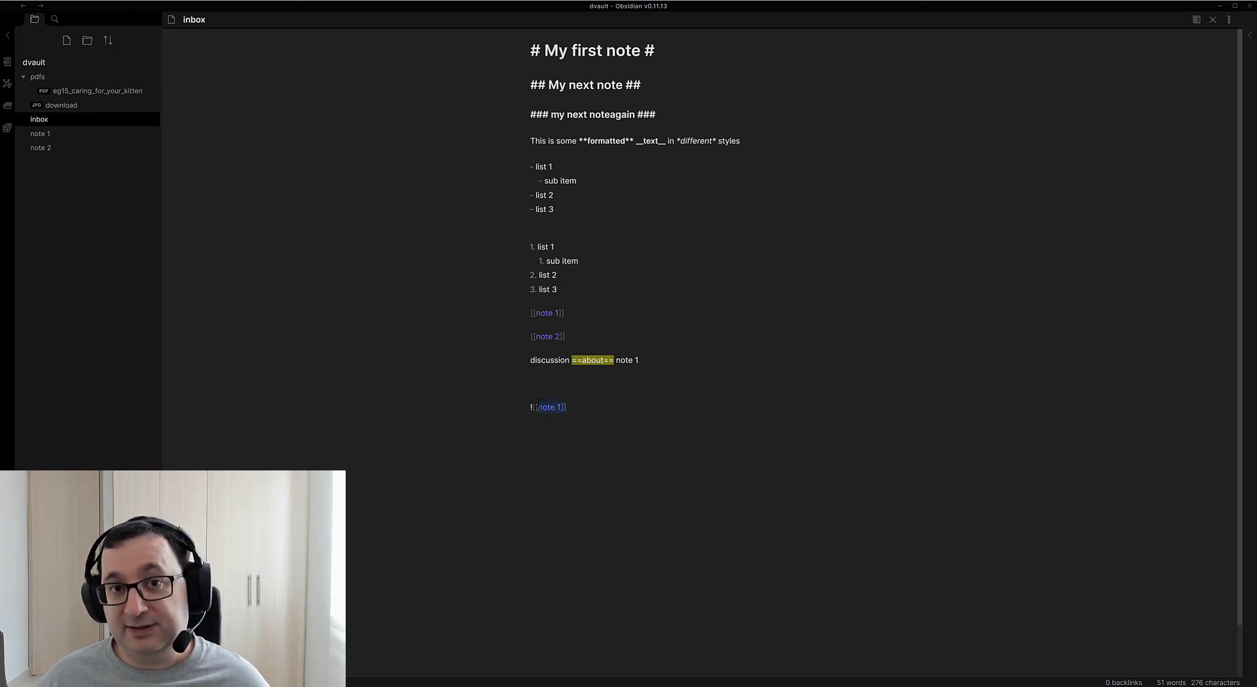
{"action": "left_click", "coordinate": [652, 408]}
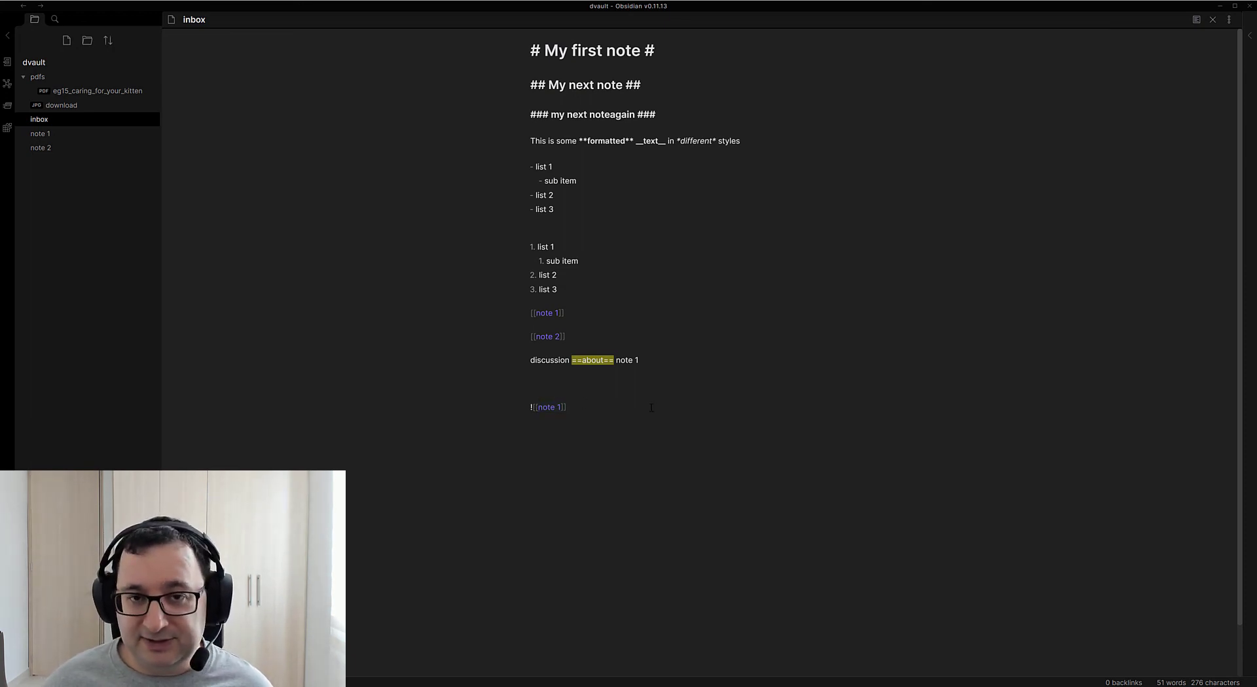